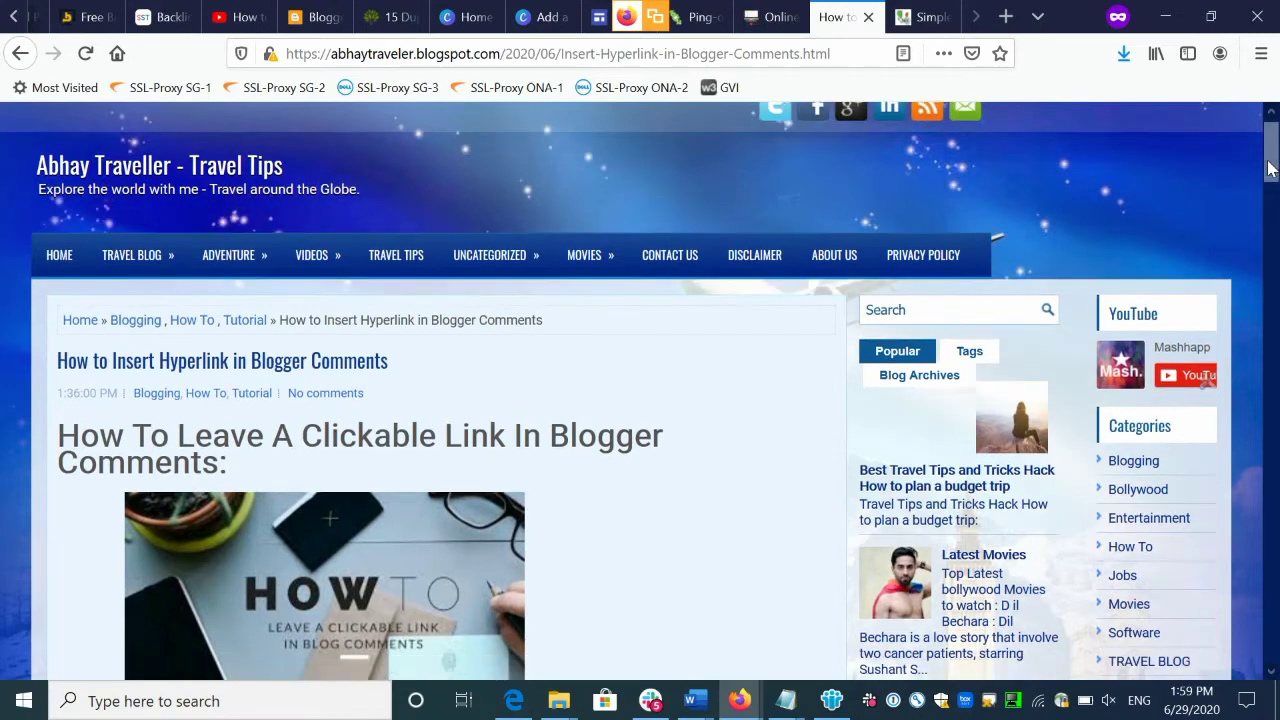
- Read the hyperlink tutorial's heading, Step 1, Step 2 and its 'click here' code sample
drag(60, 435, 255, 474)
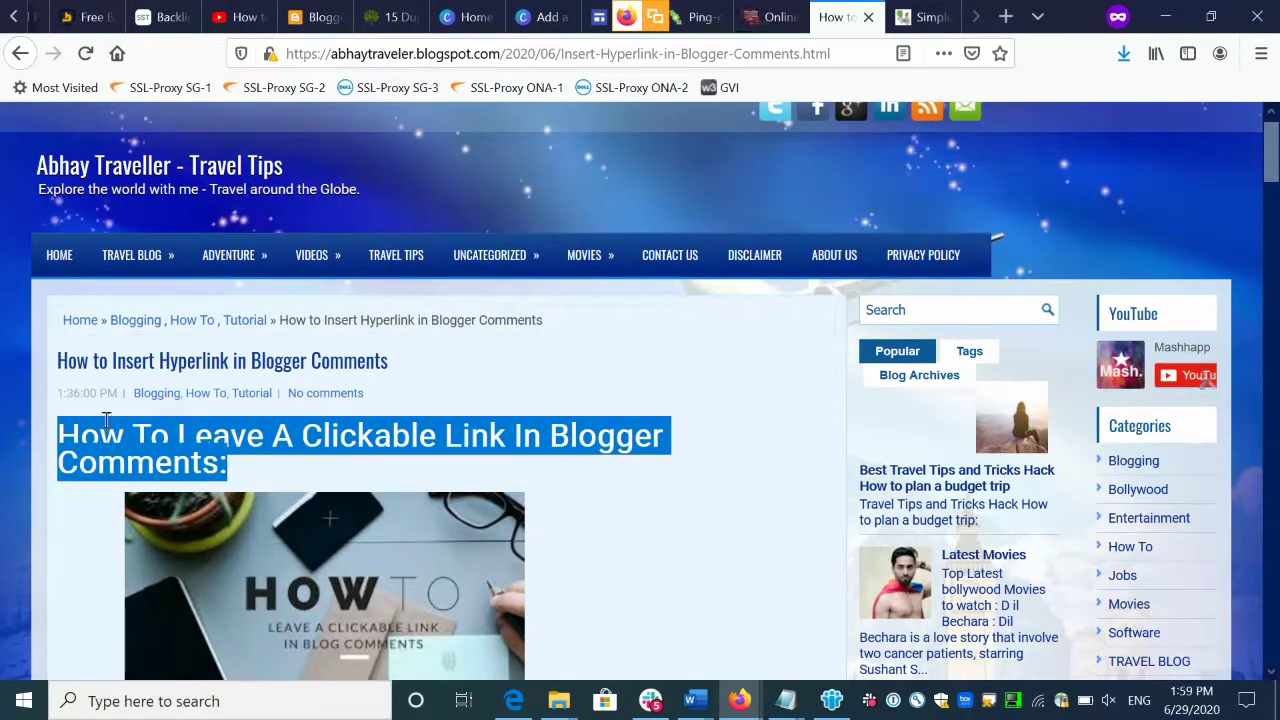
click(76, 512)
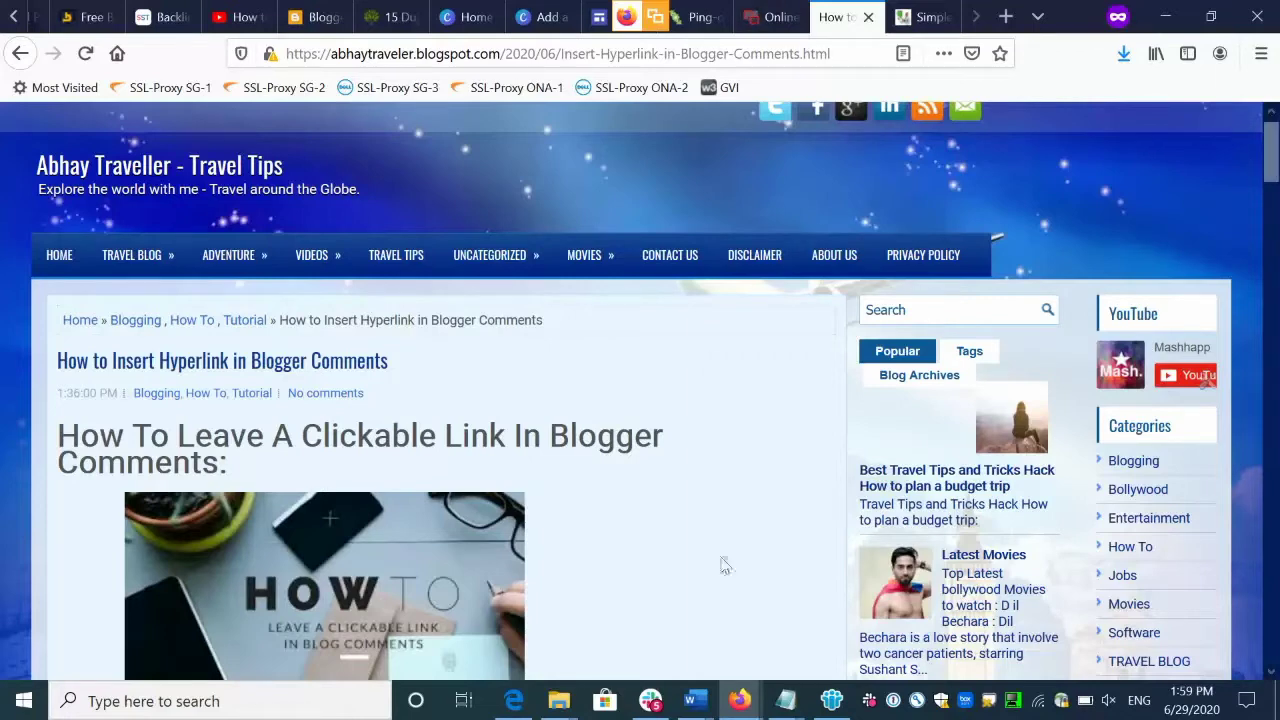
drag(1276, 165, 1268, 308)
drag(57, 272, 606, 281)
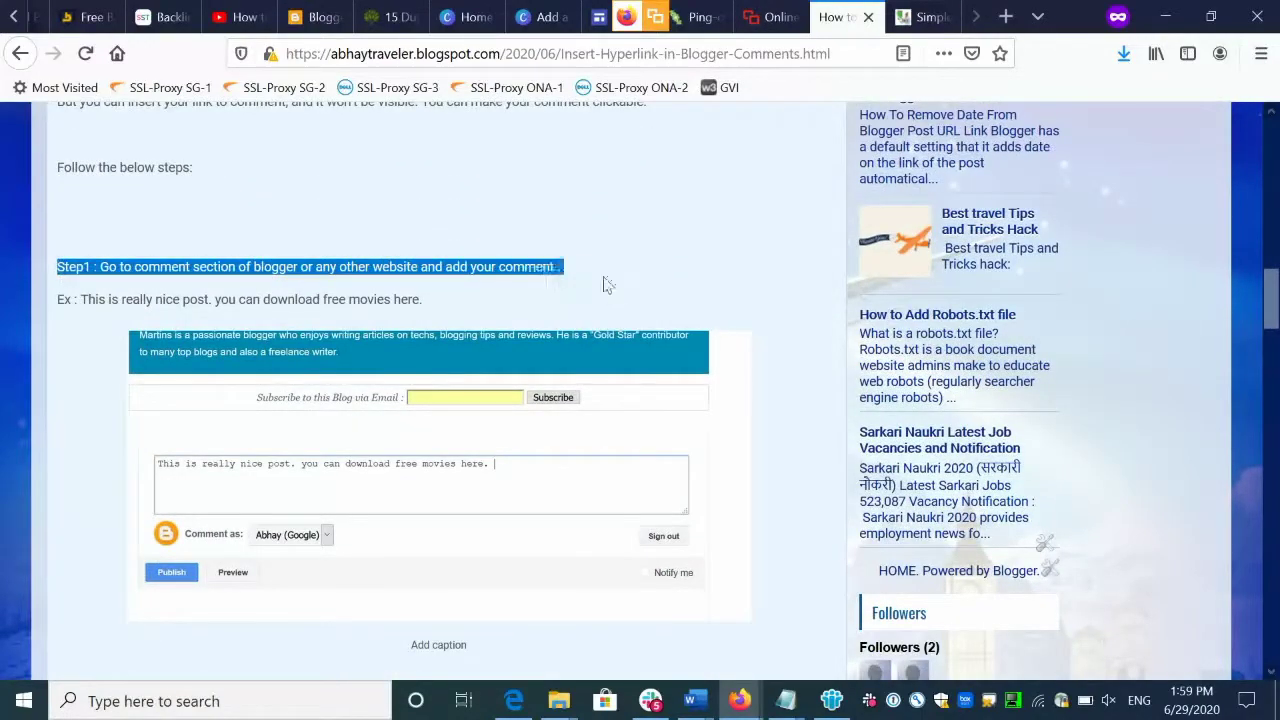
click(465, 300)
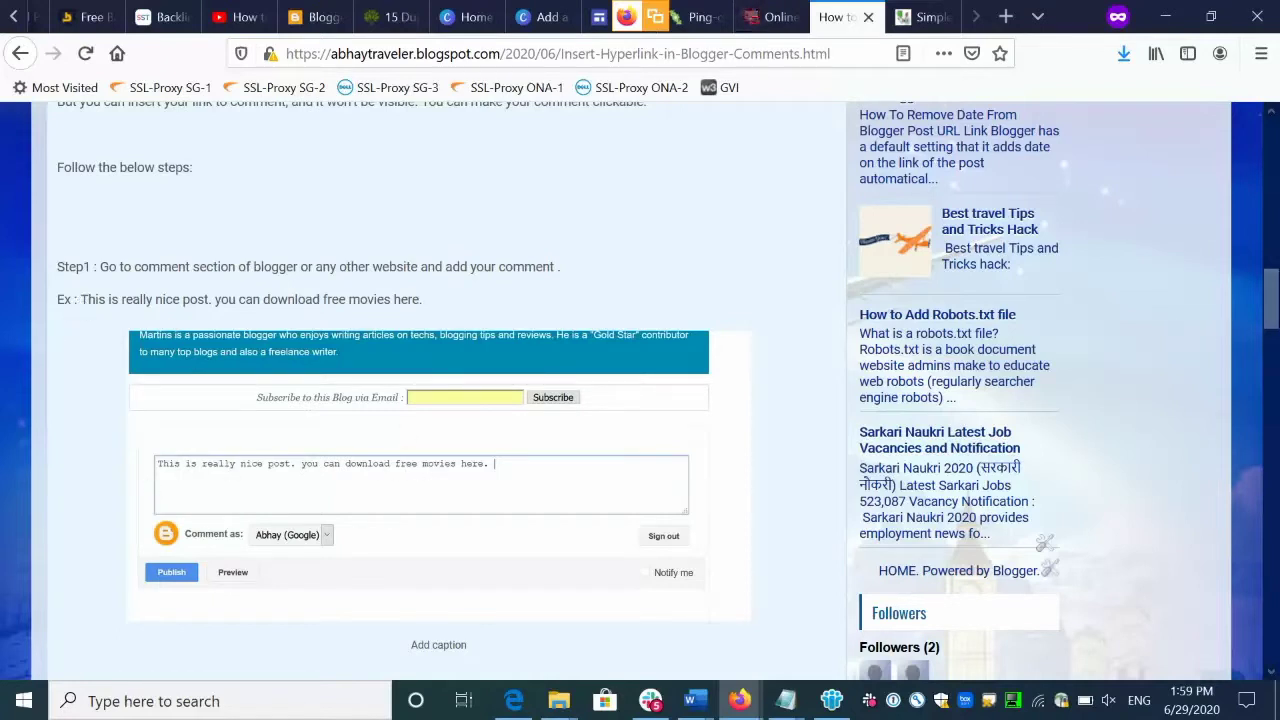
scroll(1275, 305, down, 4)
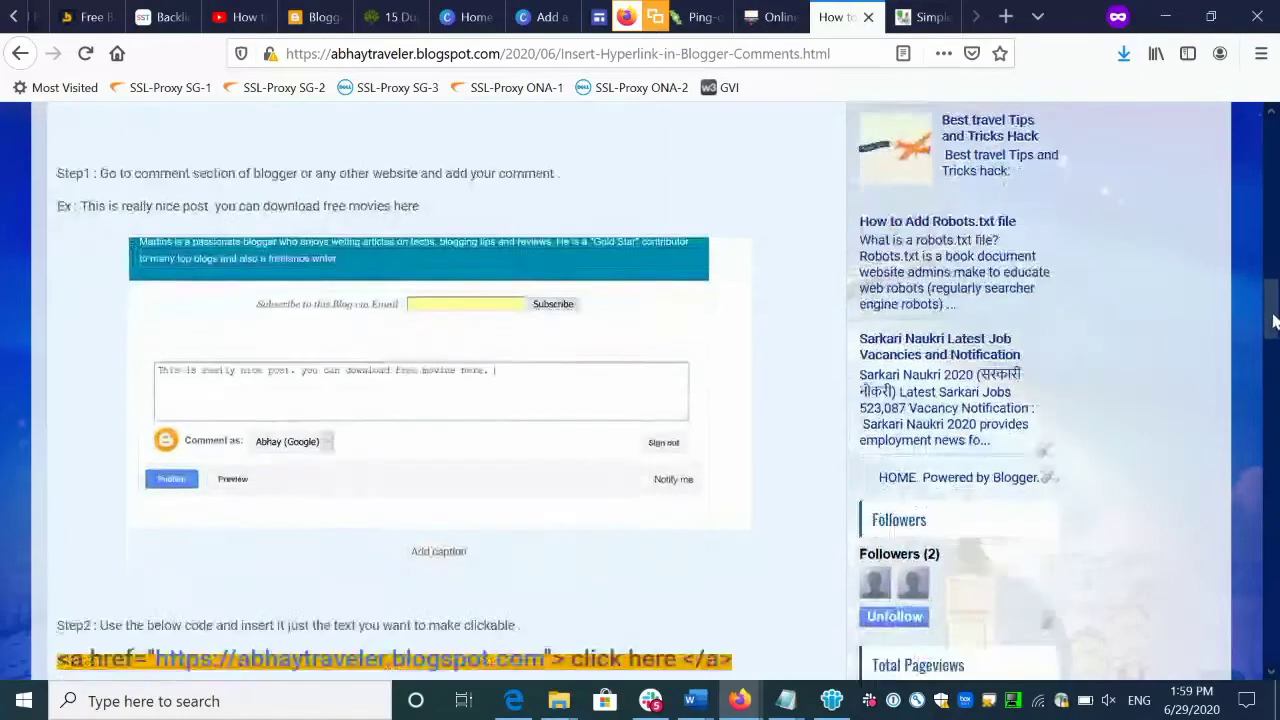
drag(57, 472, 468, 467)
click(350, 577)
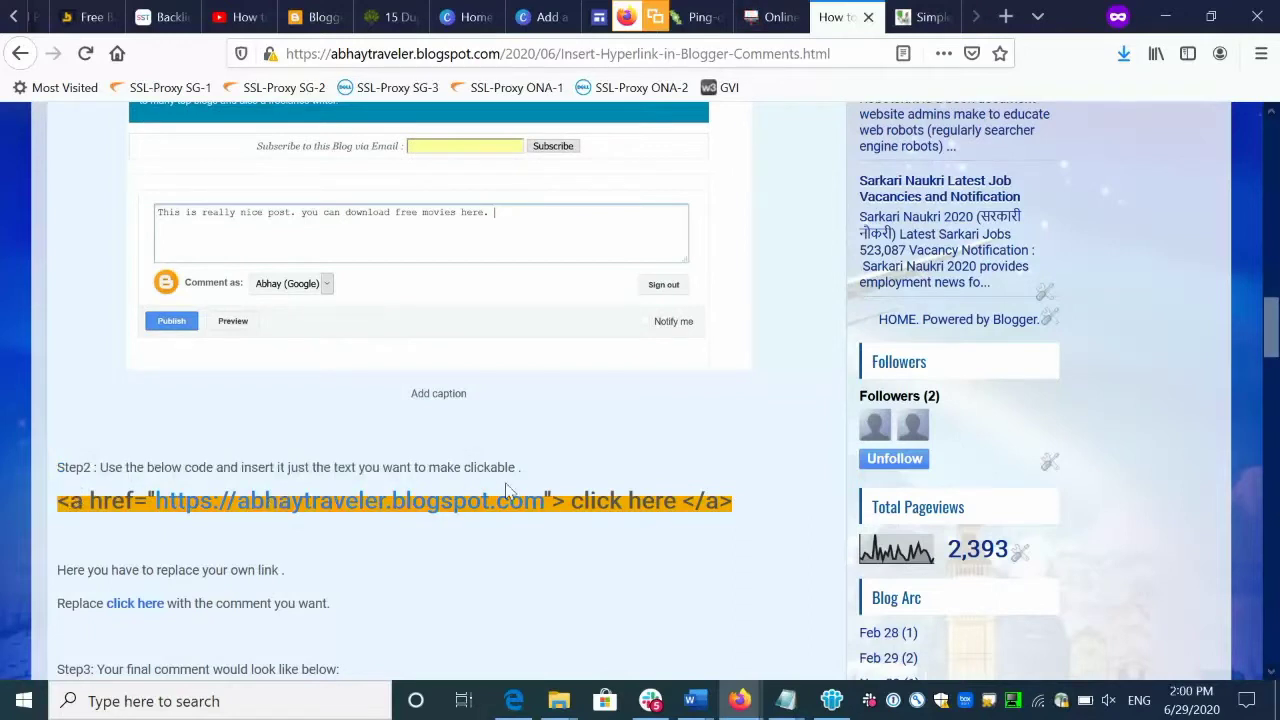
double_click(578, 500)
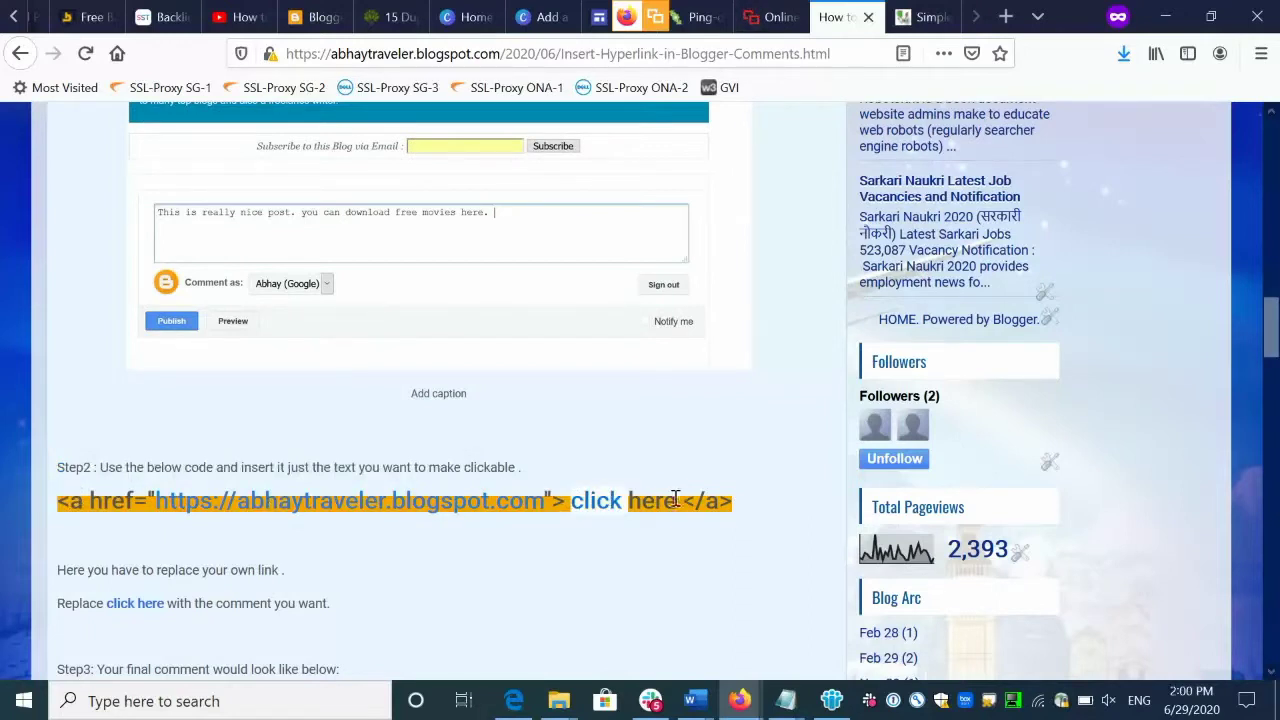
drag(676, 500, 565, 500)
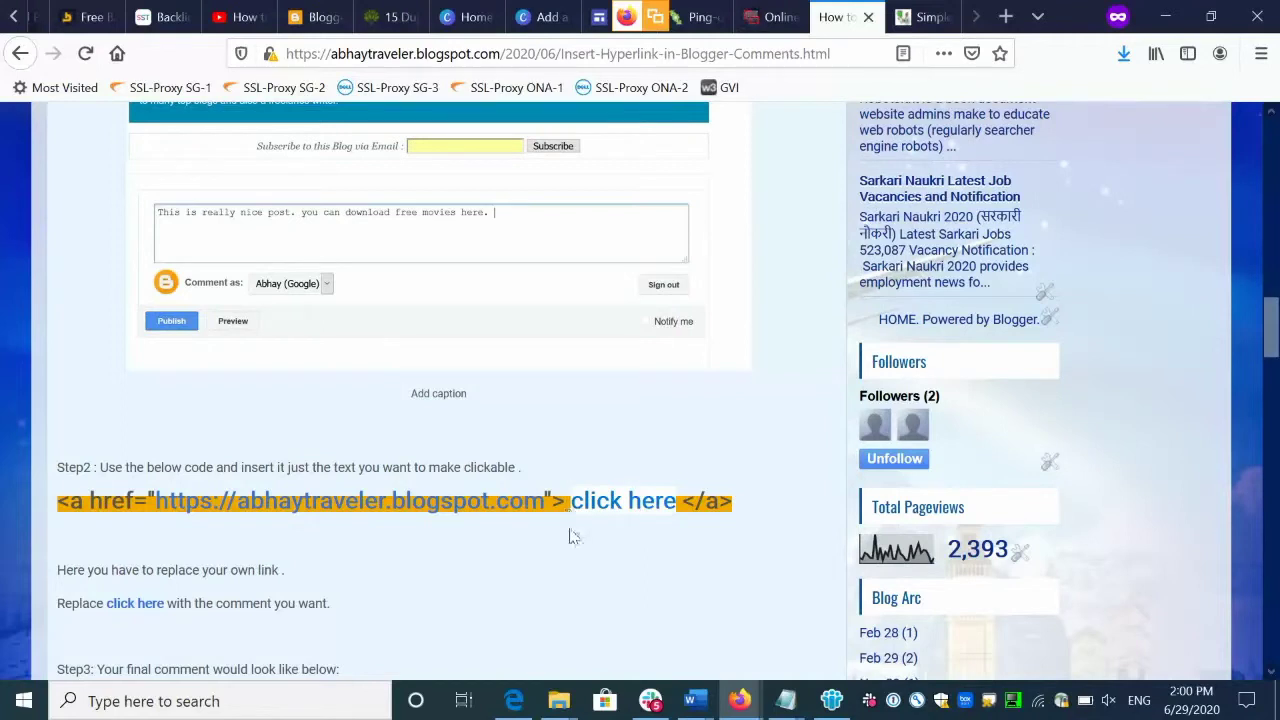
click(573, 538)
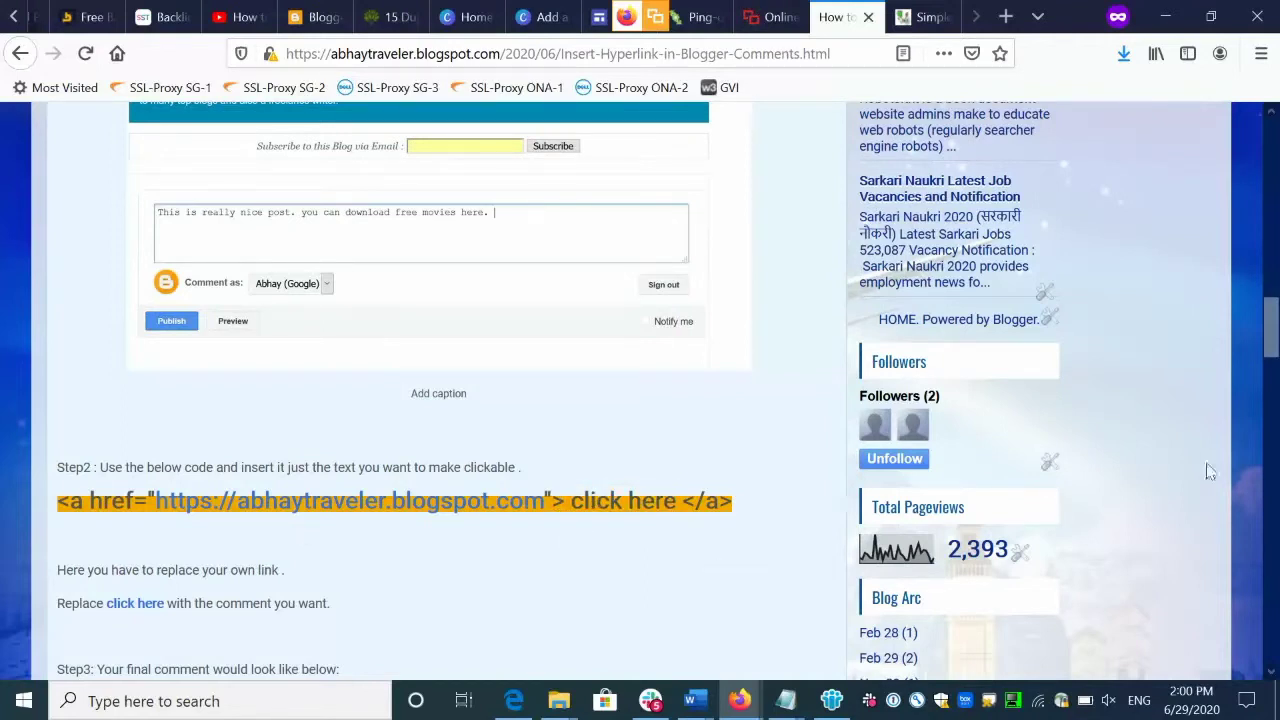
- Review the tutorial's Step 3 and Step 4, including the 'free movies here' link example
scroll(1270, 352, down, 3)
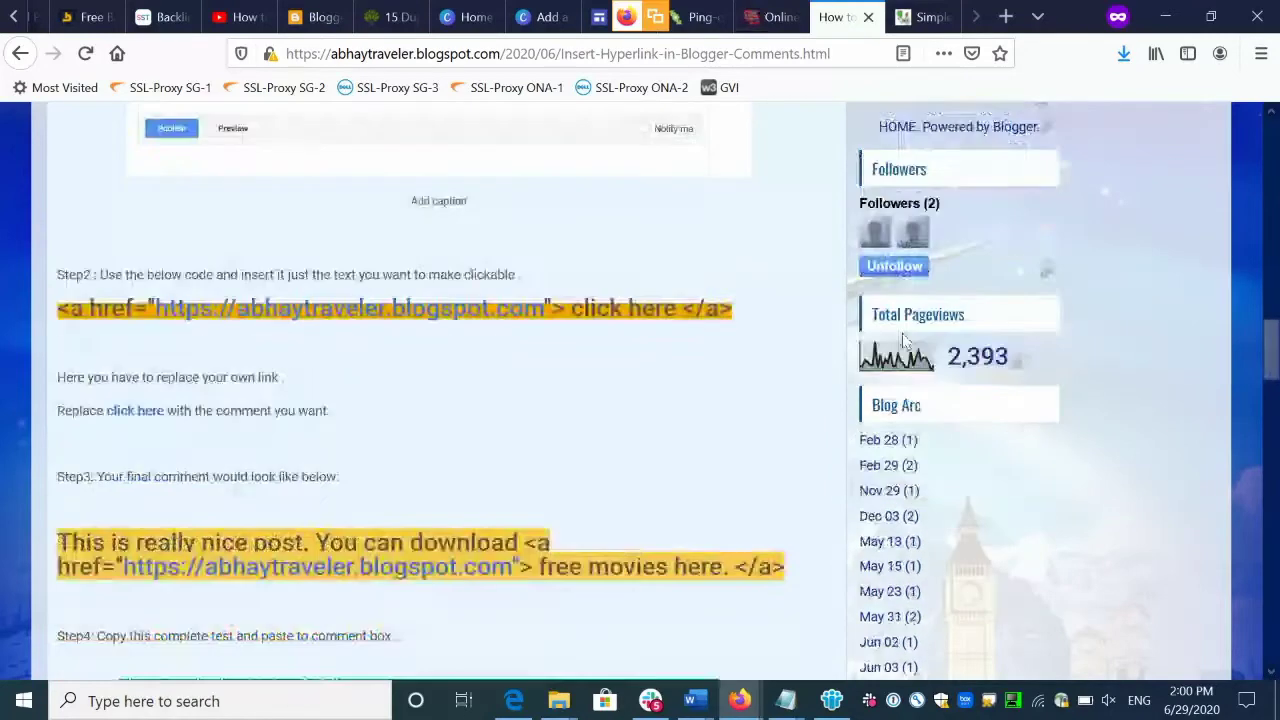
drag(57, 377, 296, 383)
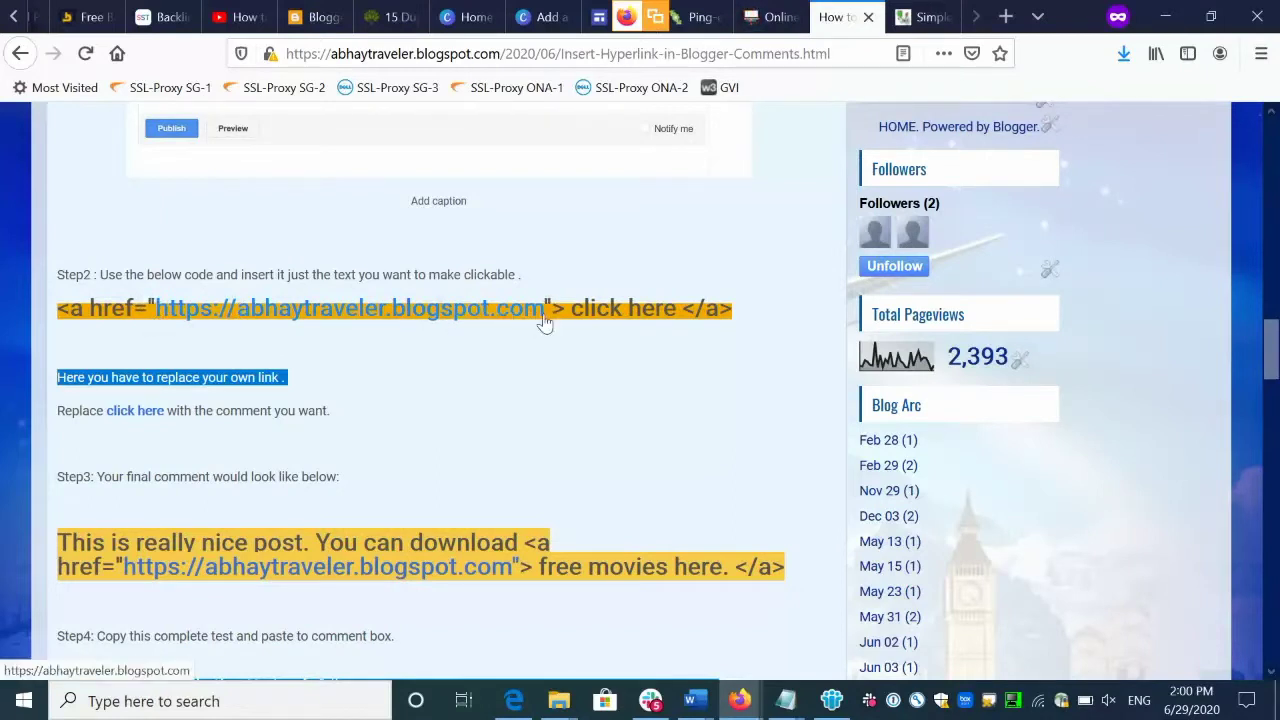
drag(92, 476, 389, 478)
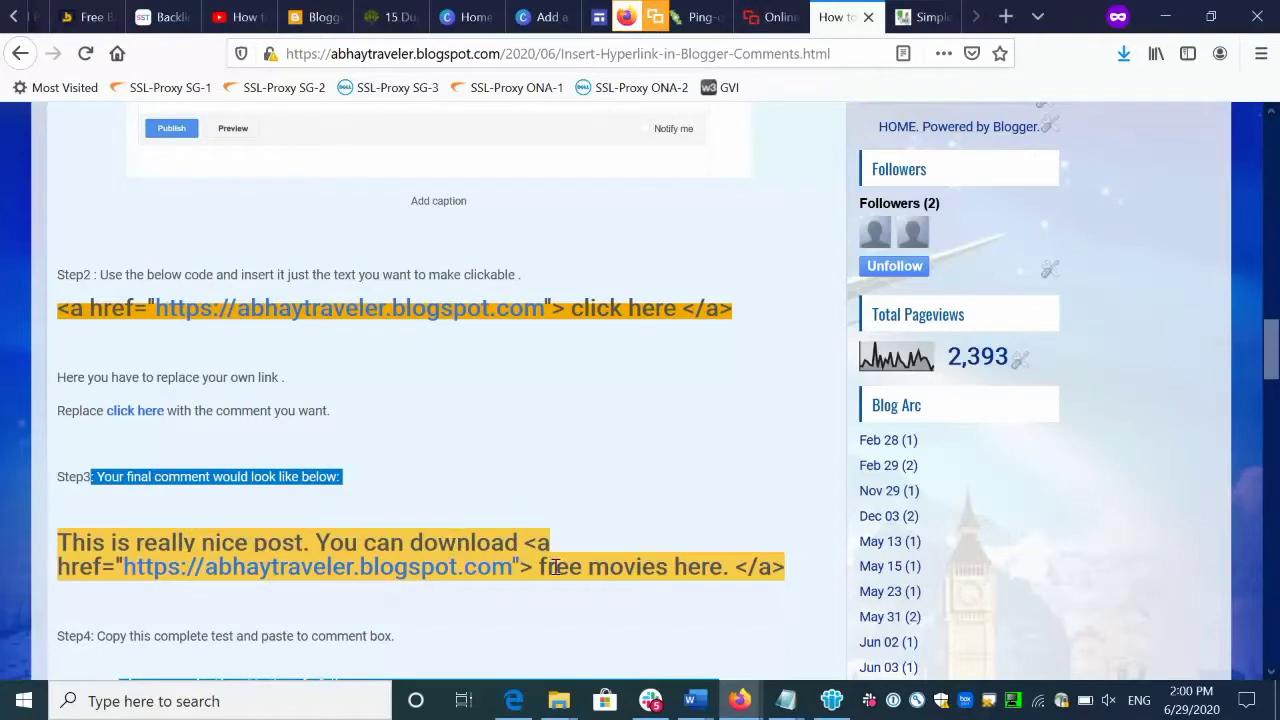
drag(539, 567, 720, 567)
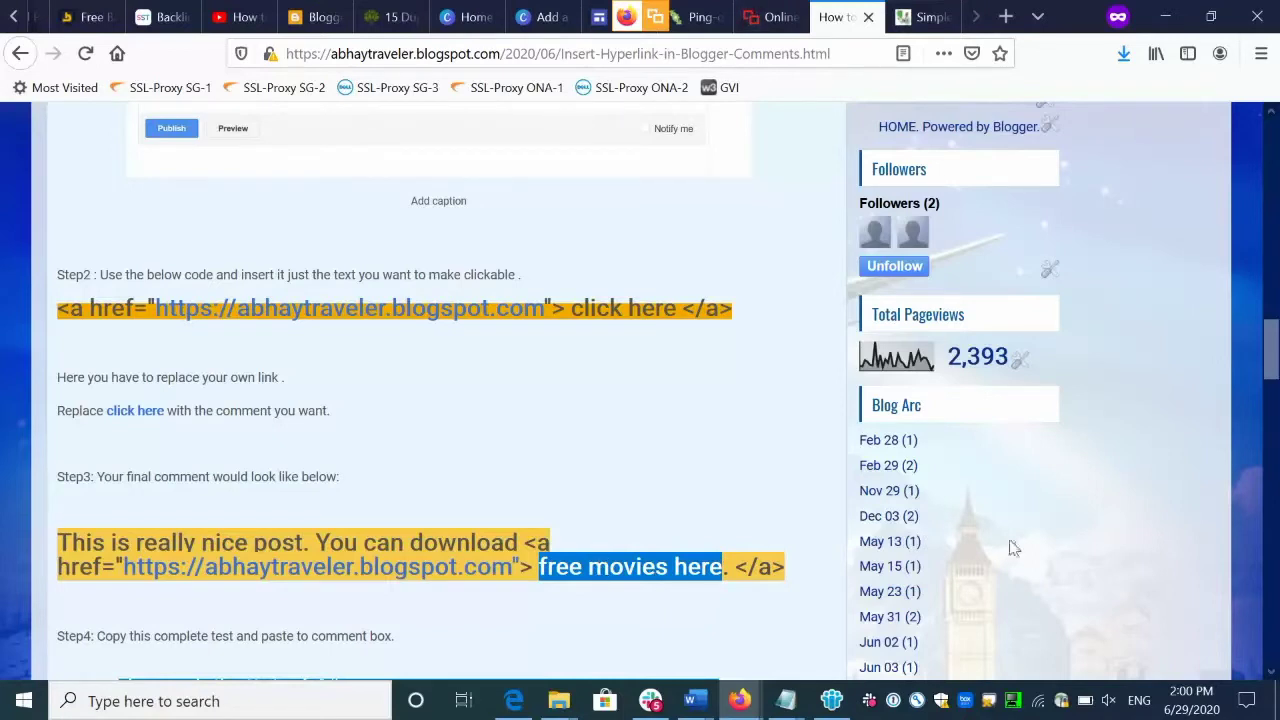
drag(736, 567, 805, 574)
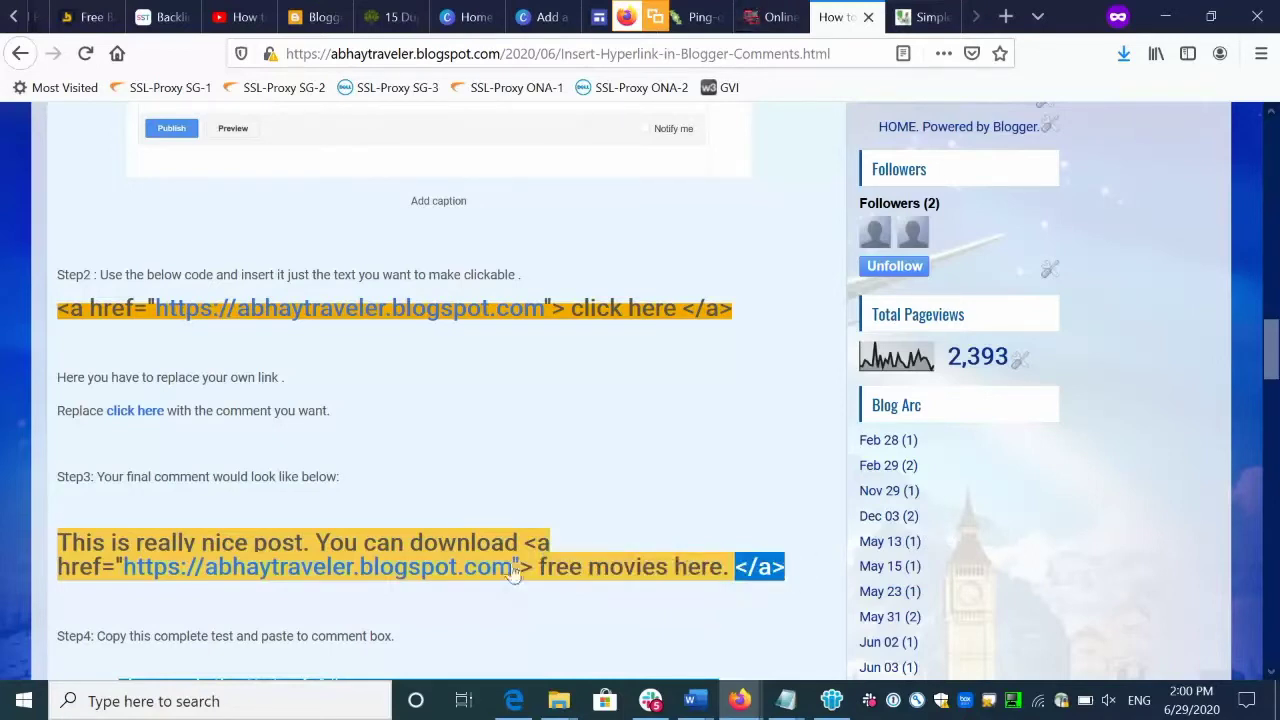
scroll(592, 272, down, 5)
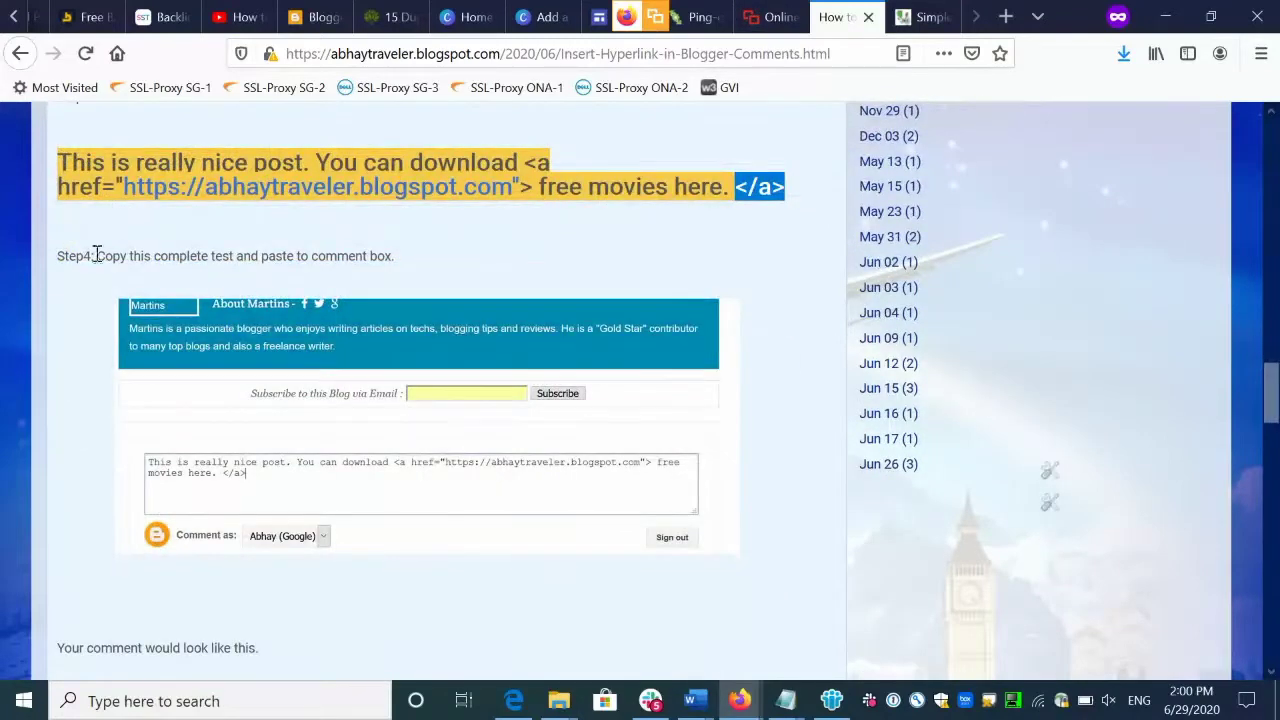
drag(98, 255, 414, 268)
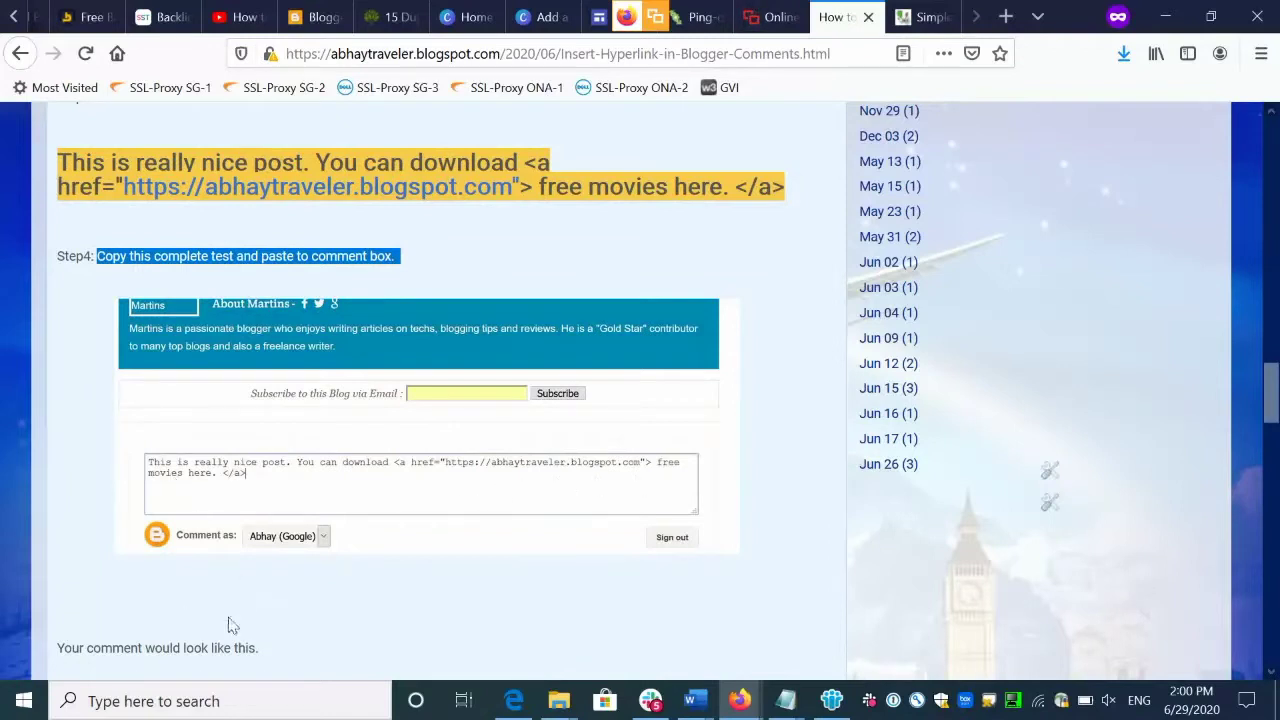
drag(1272, 420, 1275, 450)
drag(57, 368, 296, 382)
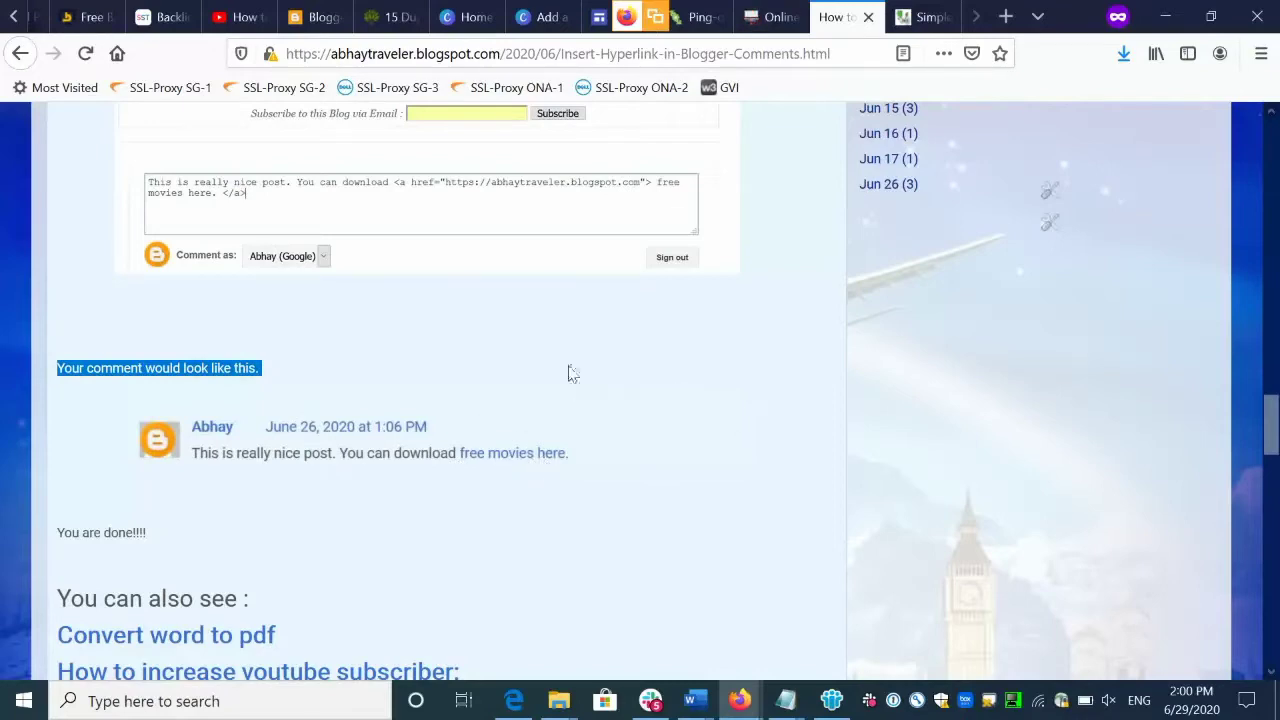
- Go to the TechBadoo Smart TV post and scroll to its comment form
click(907, 18)
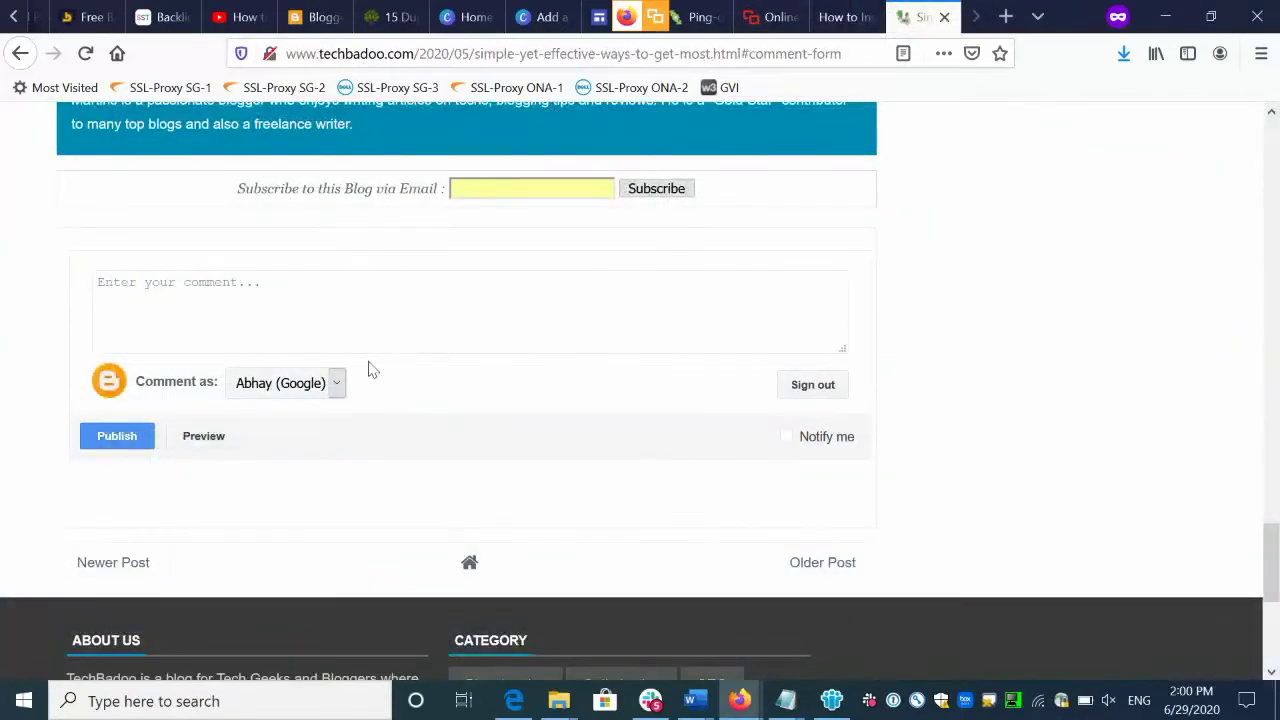
scroll(431, 366, up, 15)
scroll(431, 366, up, 10)
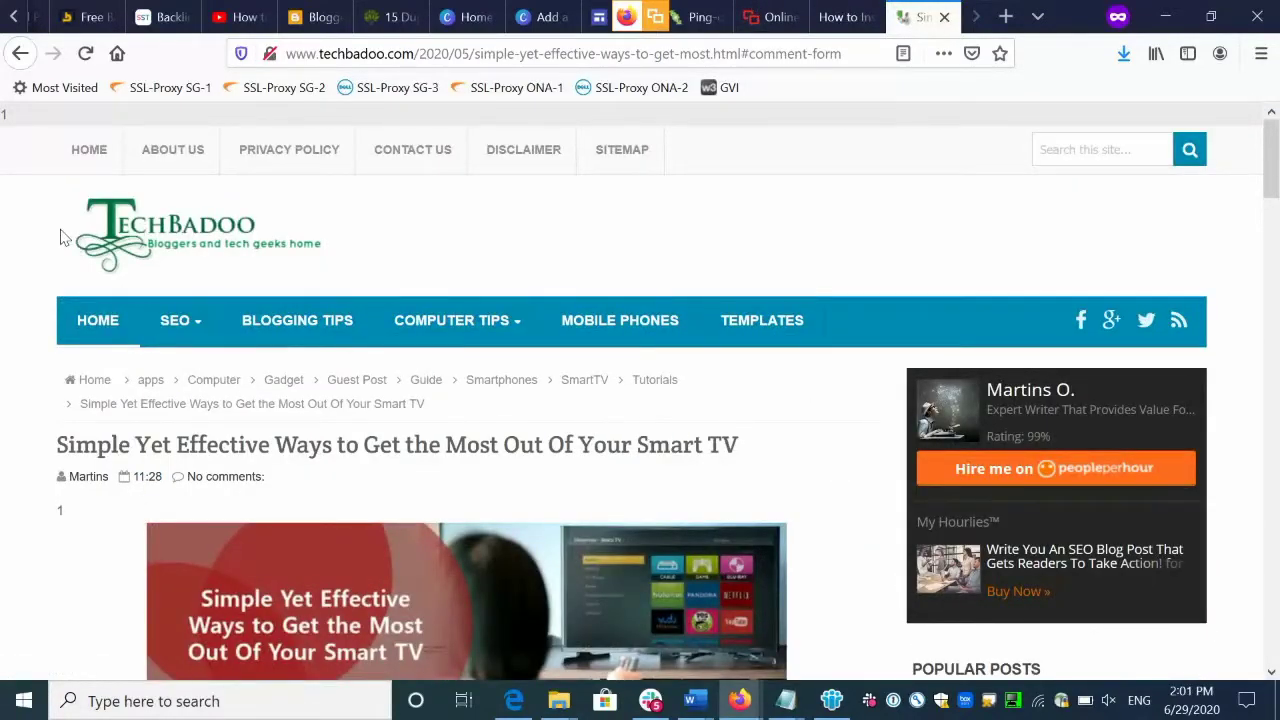
drag(1273, 160, 1272, 600)
- Write 'This is really a nice post. you can explore more here', correcting 'a real' to 'really a'
click(213, 151)
text(t)
key(BackSpace)
text(This is a real nice post.)
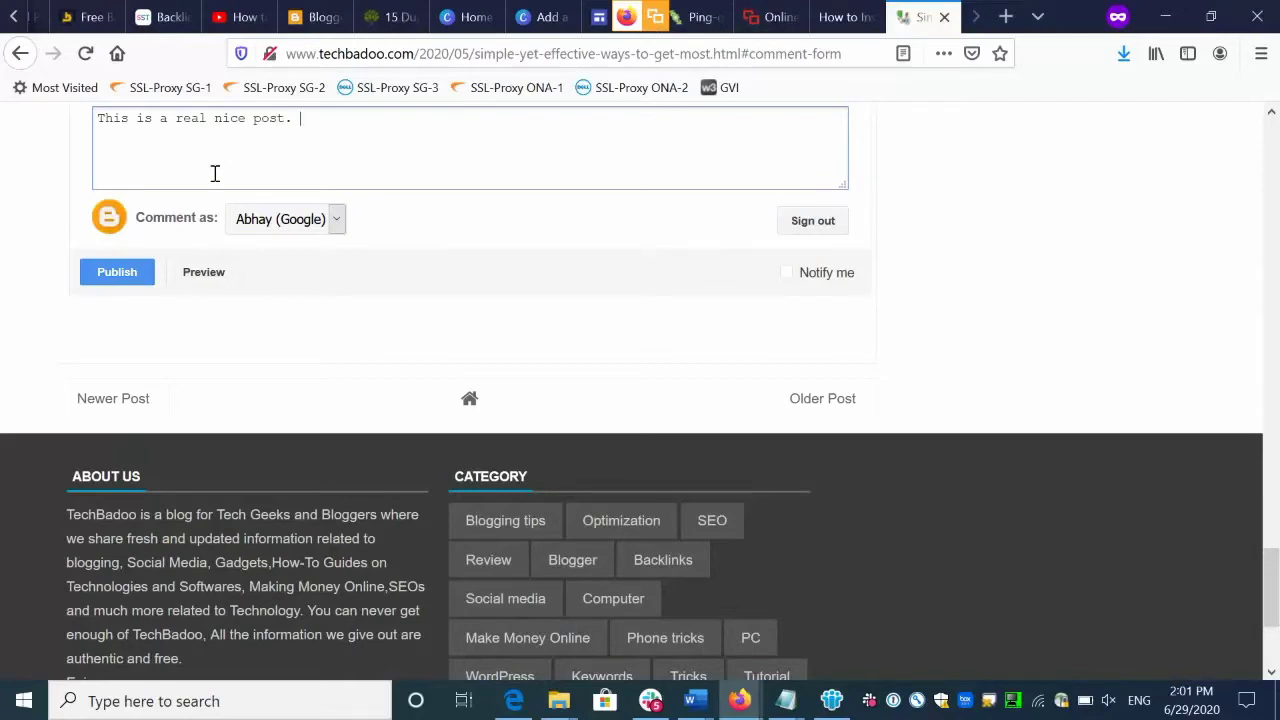
click(177, 119)
key(BackSpace)
key(BackSpace)
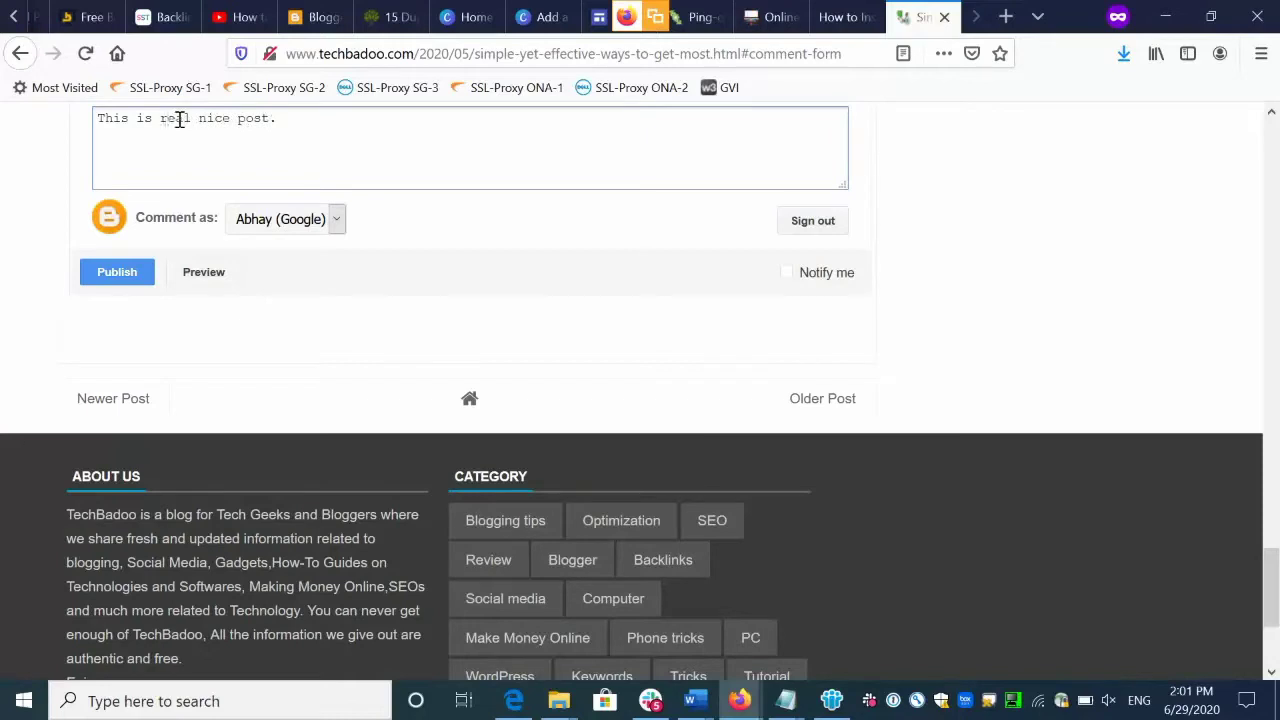
text(ly a)
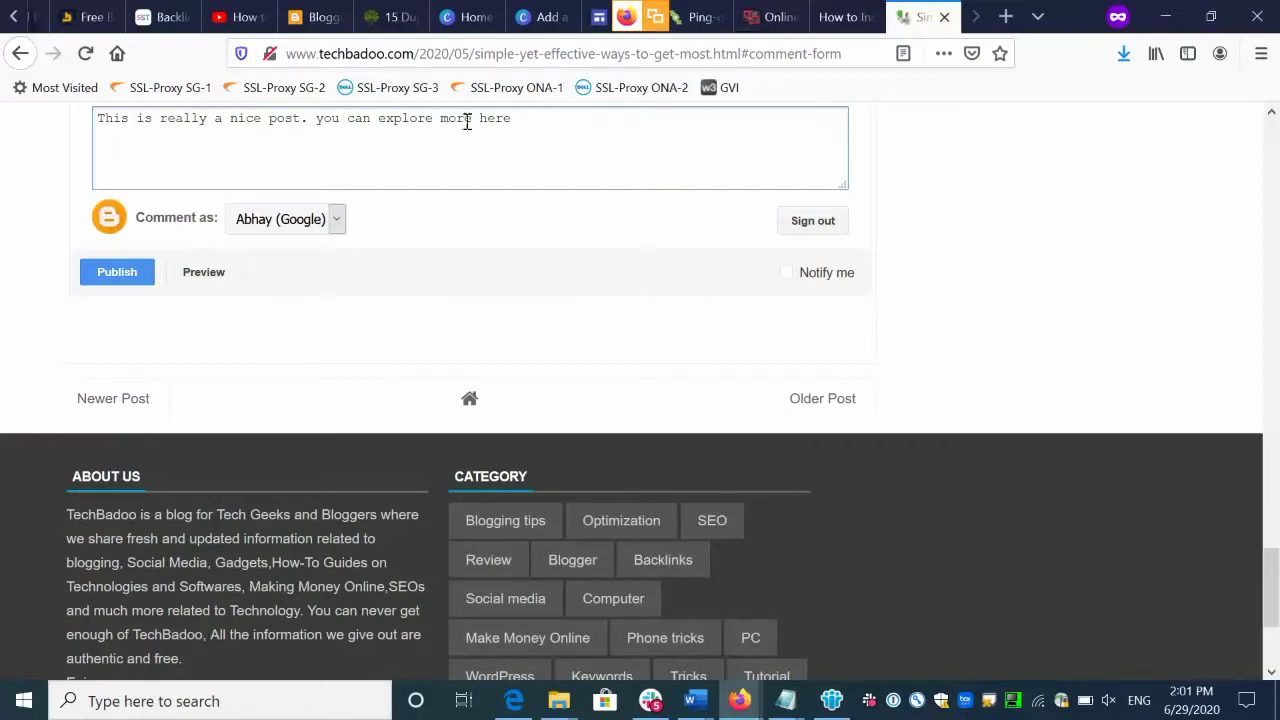
- Check the 'you can explore more here' phrase, then return to the hyperlink tutorial page
drag(316, 119, 521, 117)
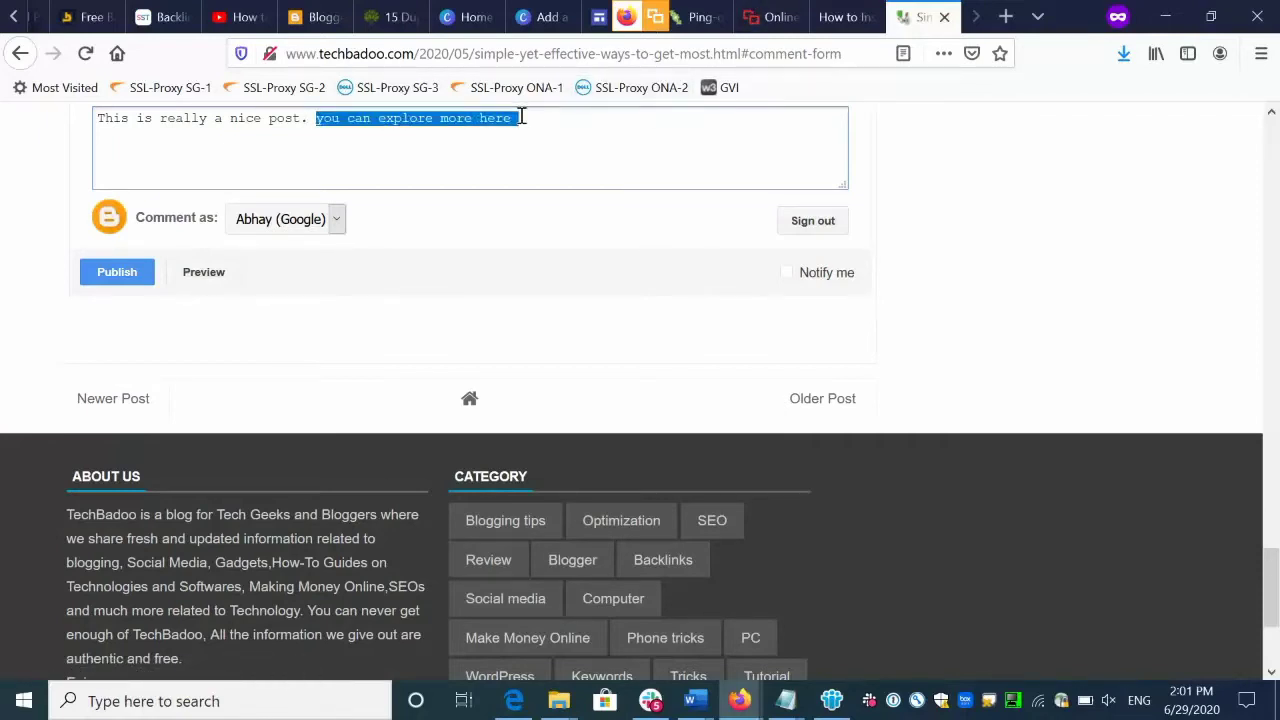
click(517, 119)
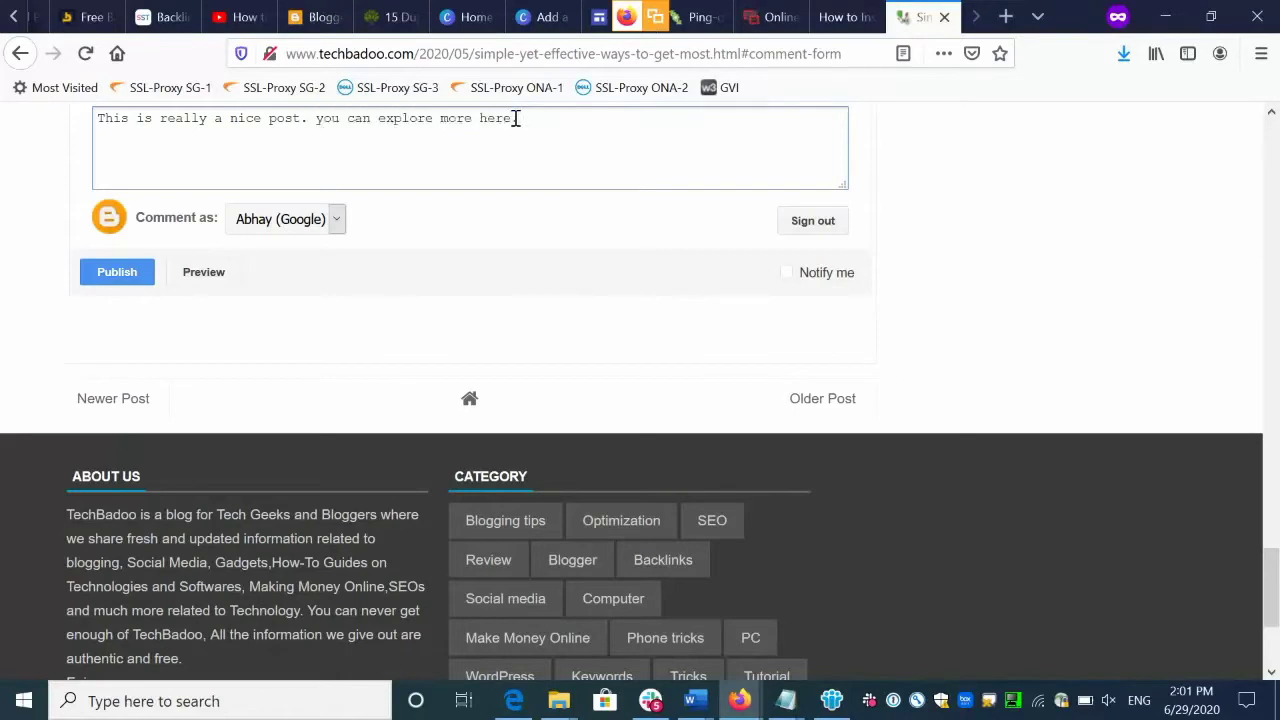
click(843, 17)
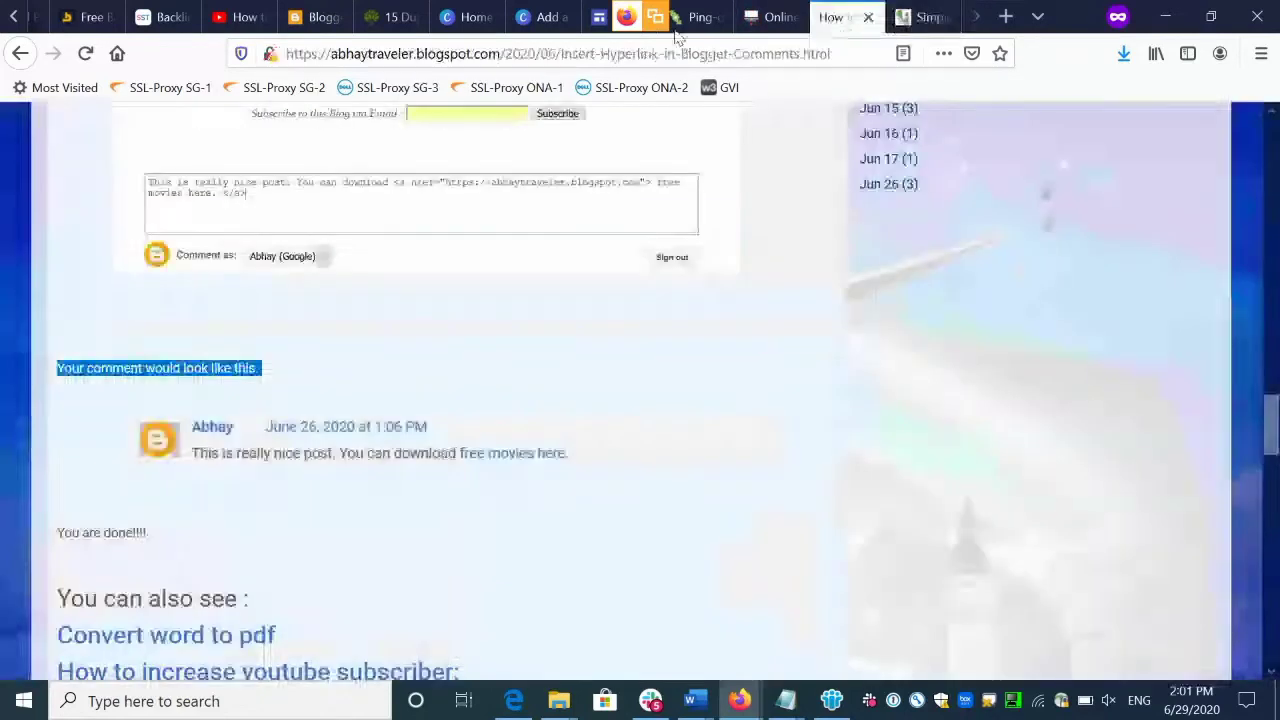
- Copy the hyperlink tutorial's web address and return to the TechBadoo comment draft
click(352, 53)
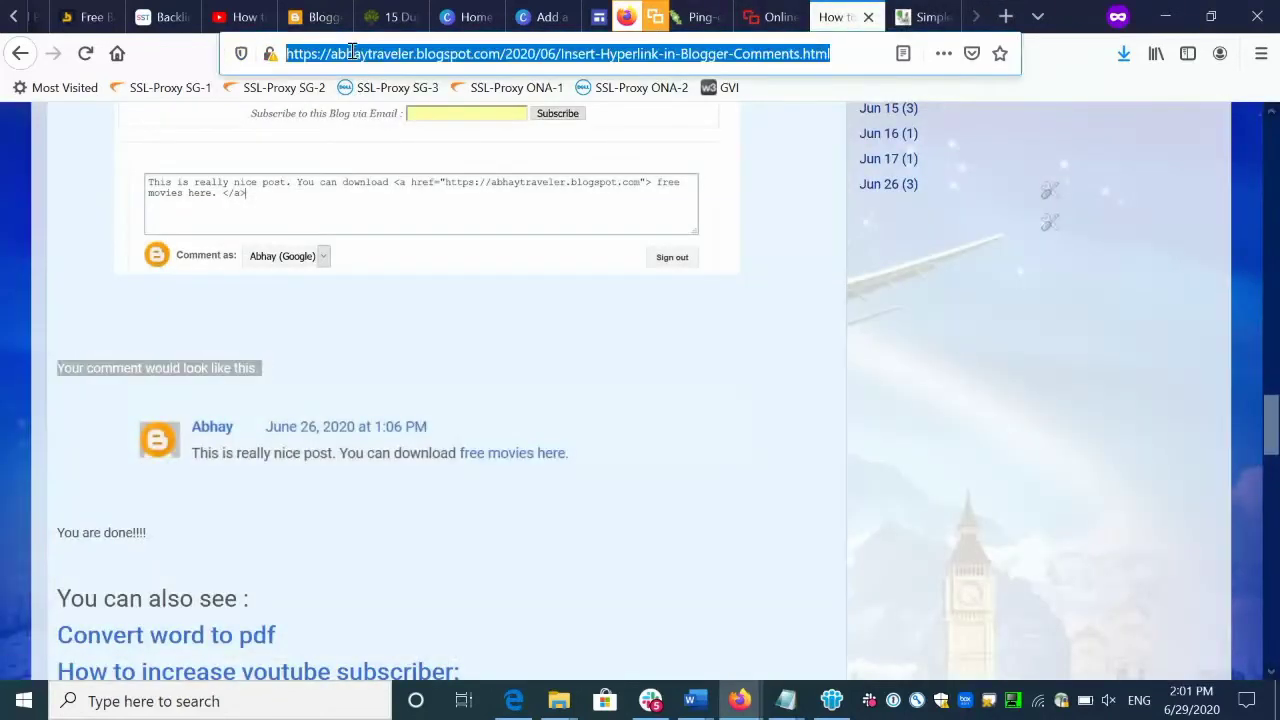
right_click(352, 53)
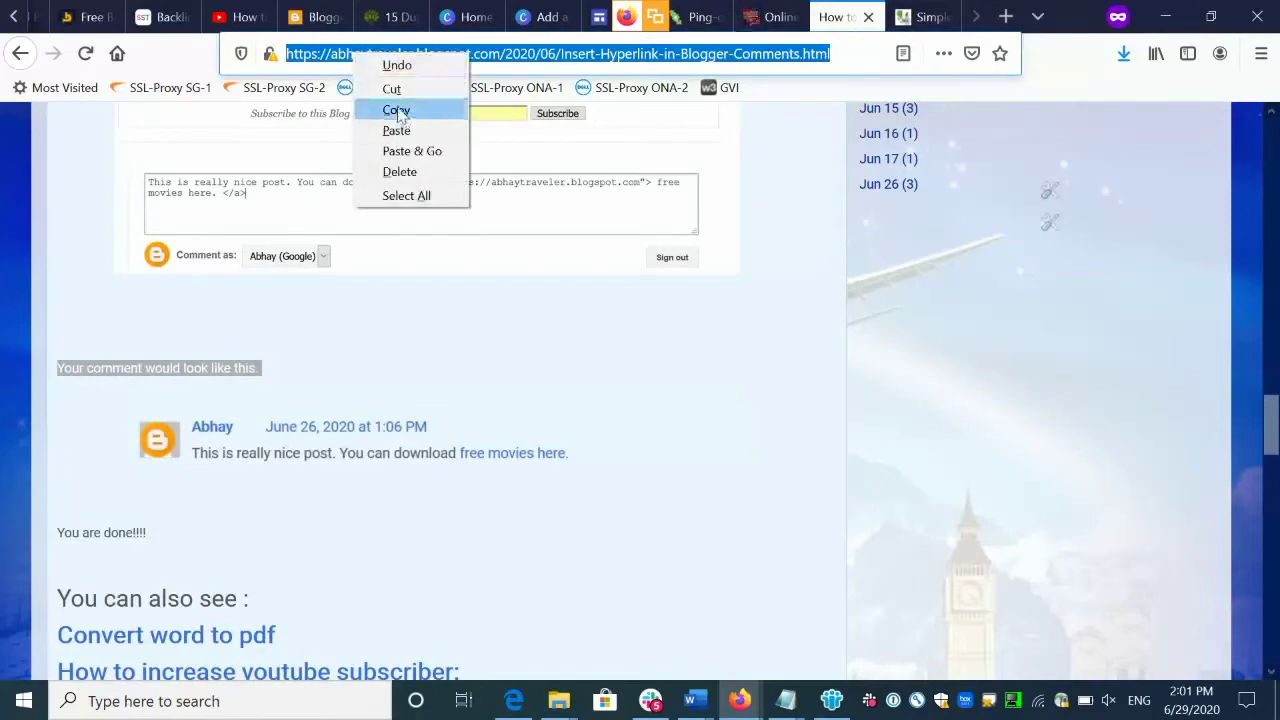
click(394, 108)
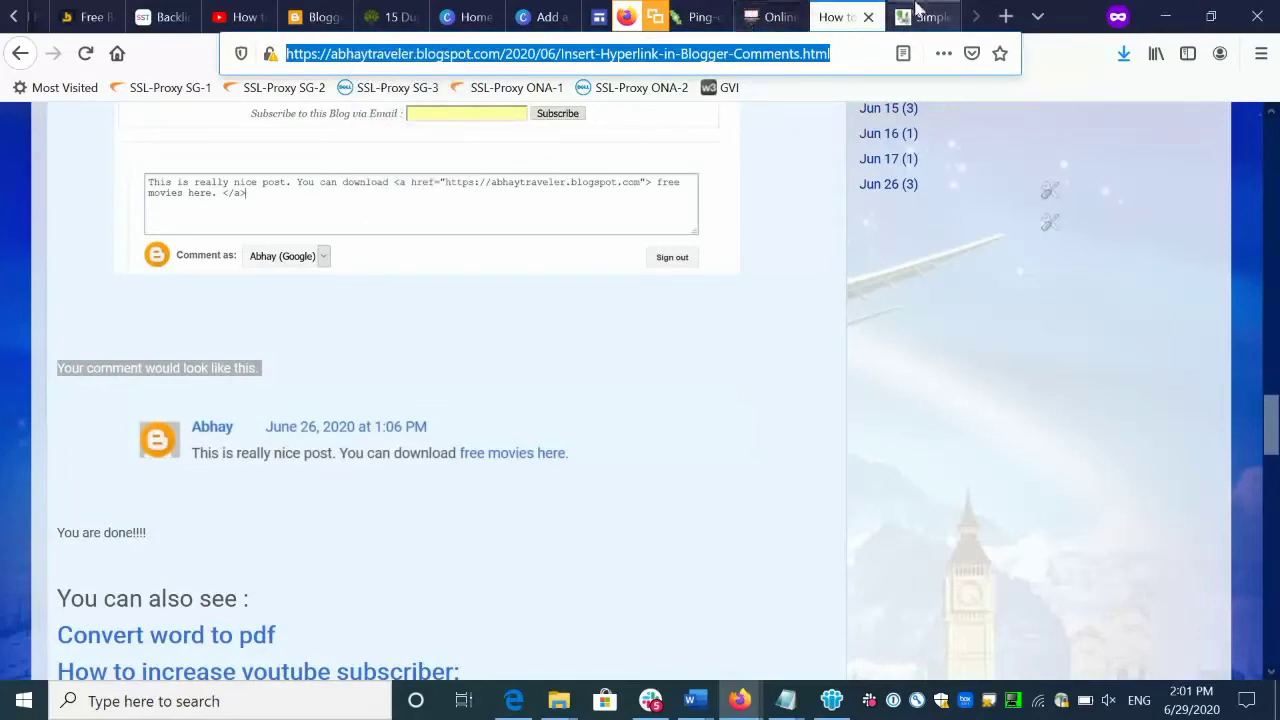
click(921, 14)
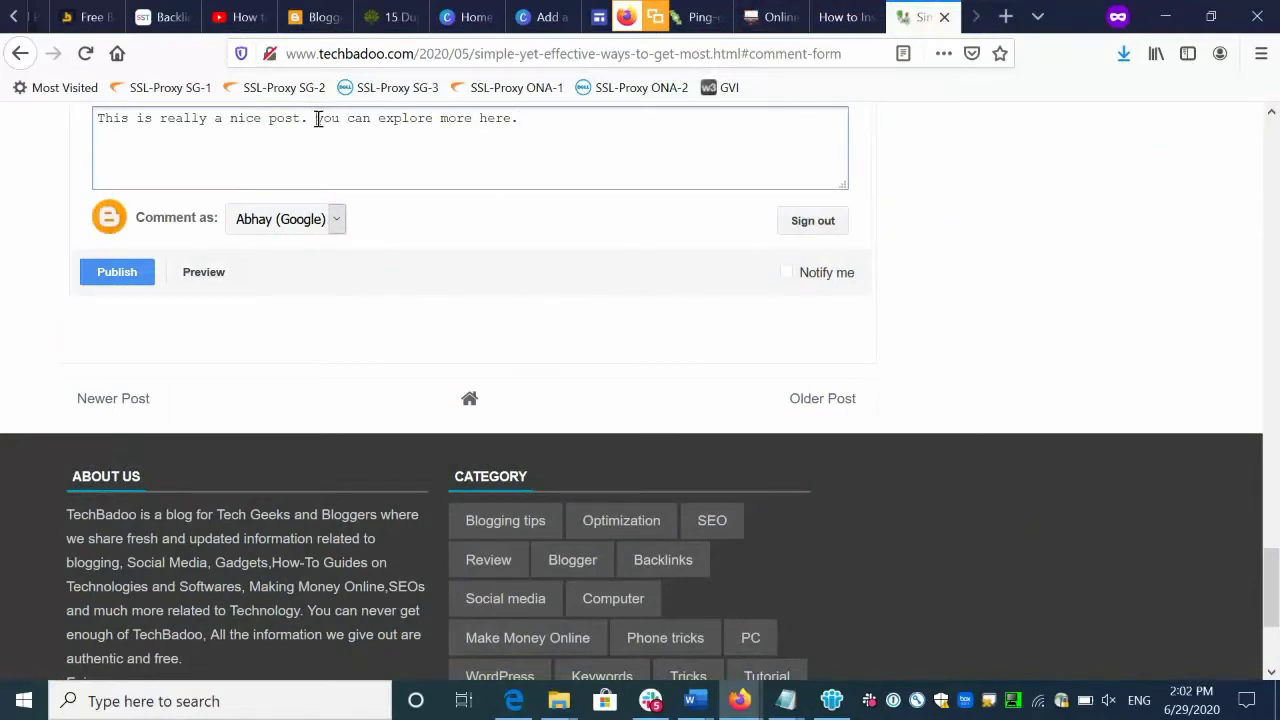
- Insert <a href=" plus the pasted tutorial address and "> before 'you can explore more here'
click(318, 118)
text(<a hr)
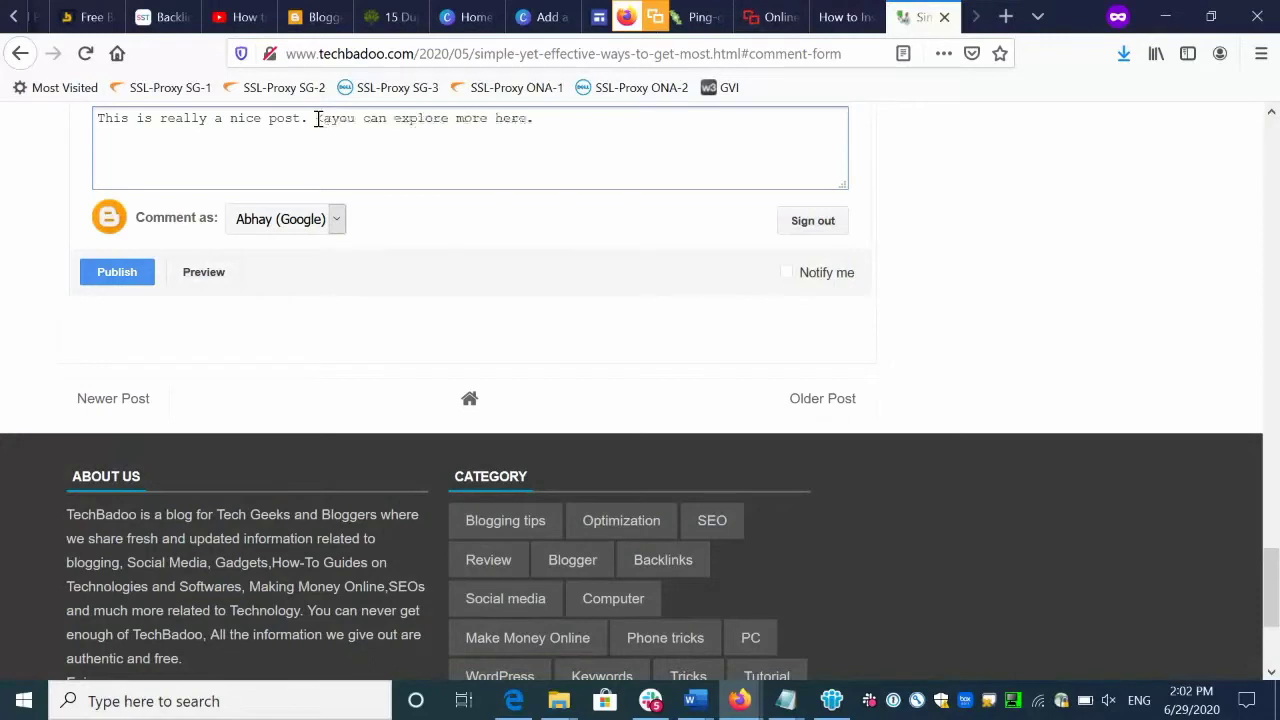
text(ef=")
key(ctrl+v)
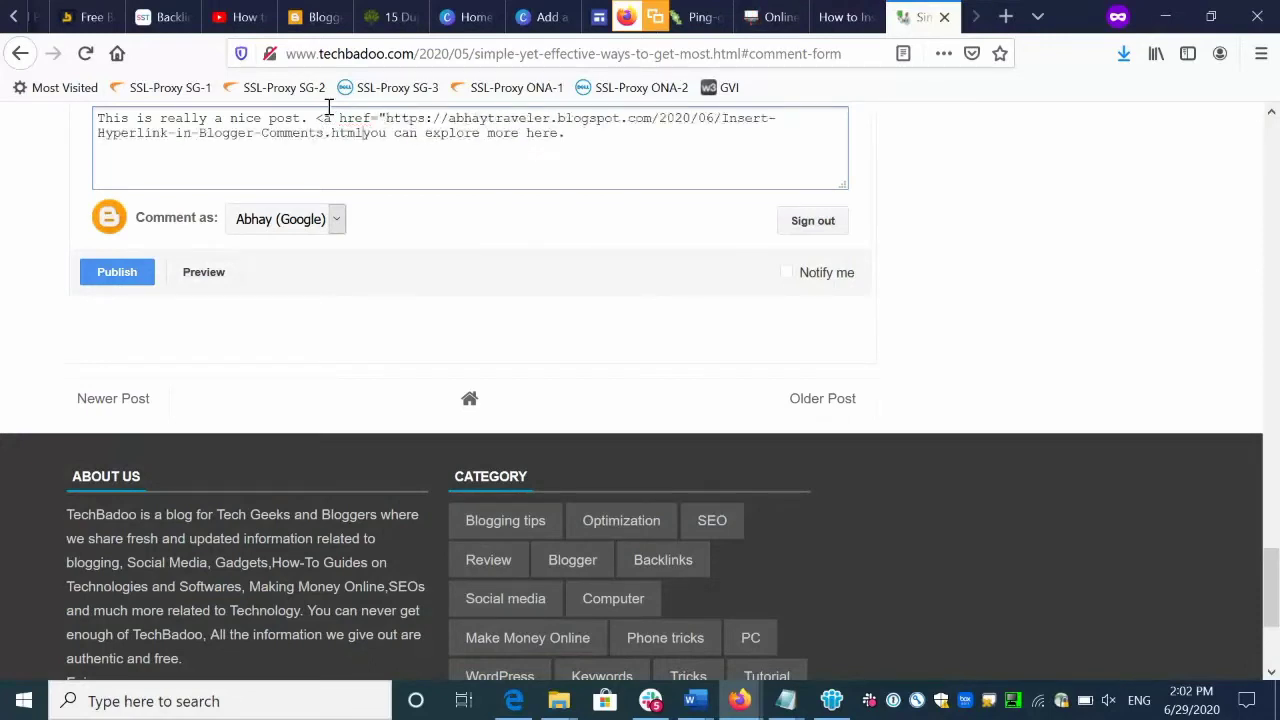
text(")
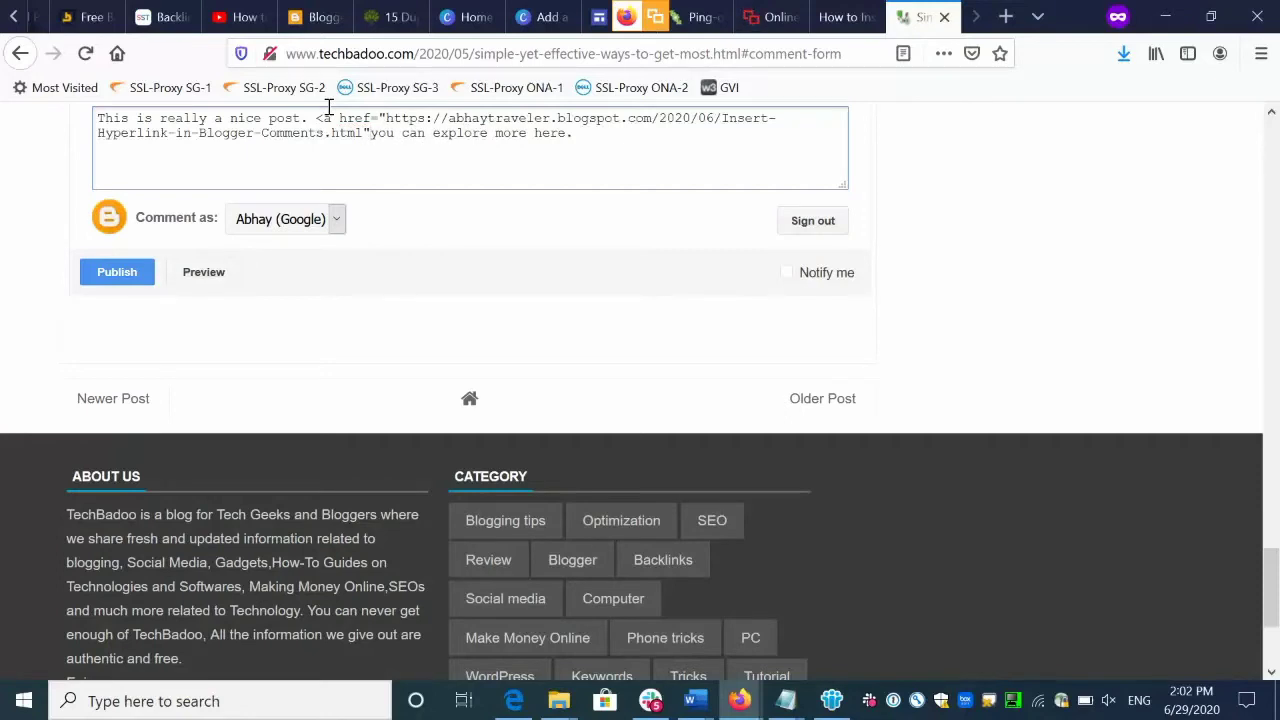
text(>)
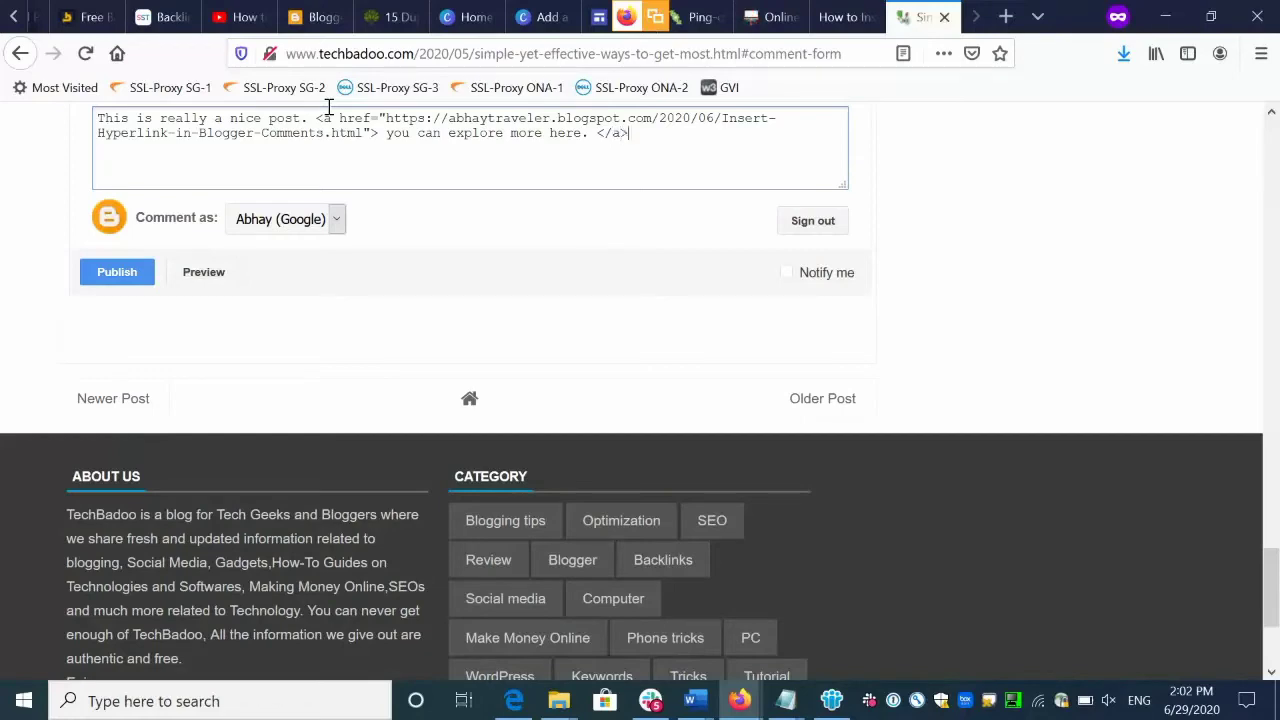
- Compare the comment with the tutorial's example link code, then publish the linked comment
click(840, 17)
scroll(724, 453, up, 5)
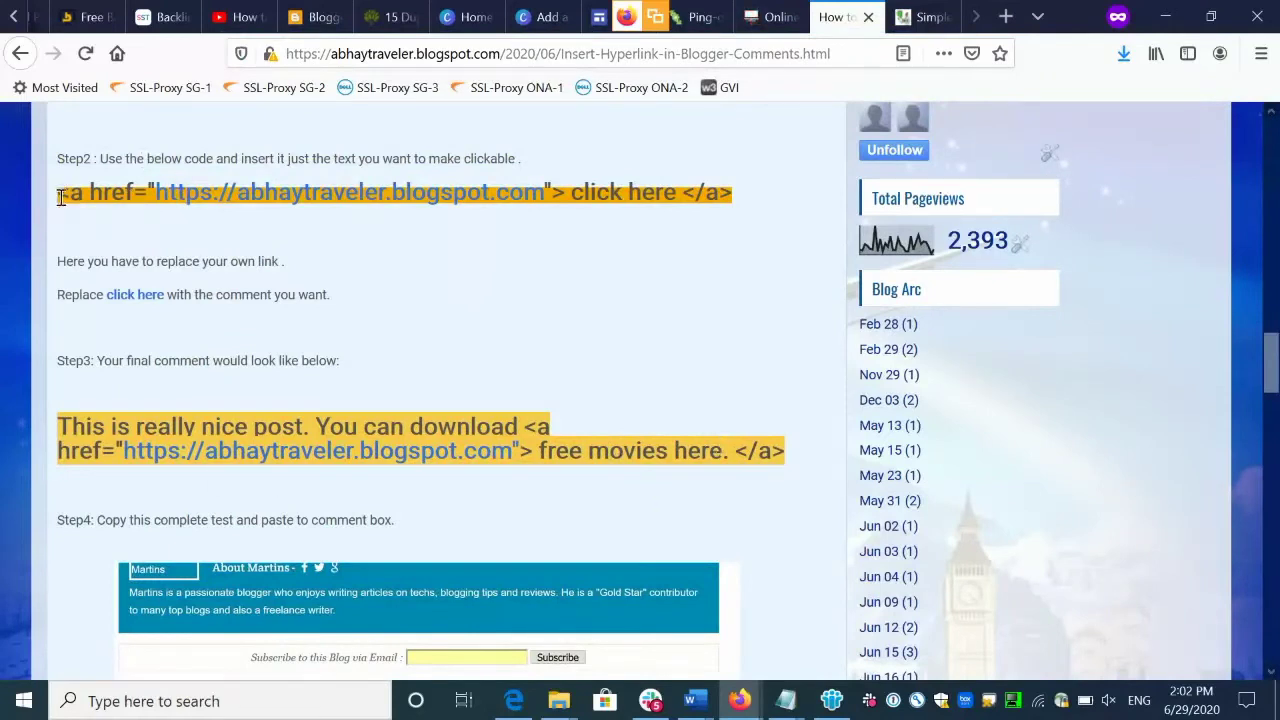
drag(60, 195, 808, 202)
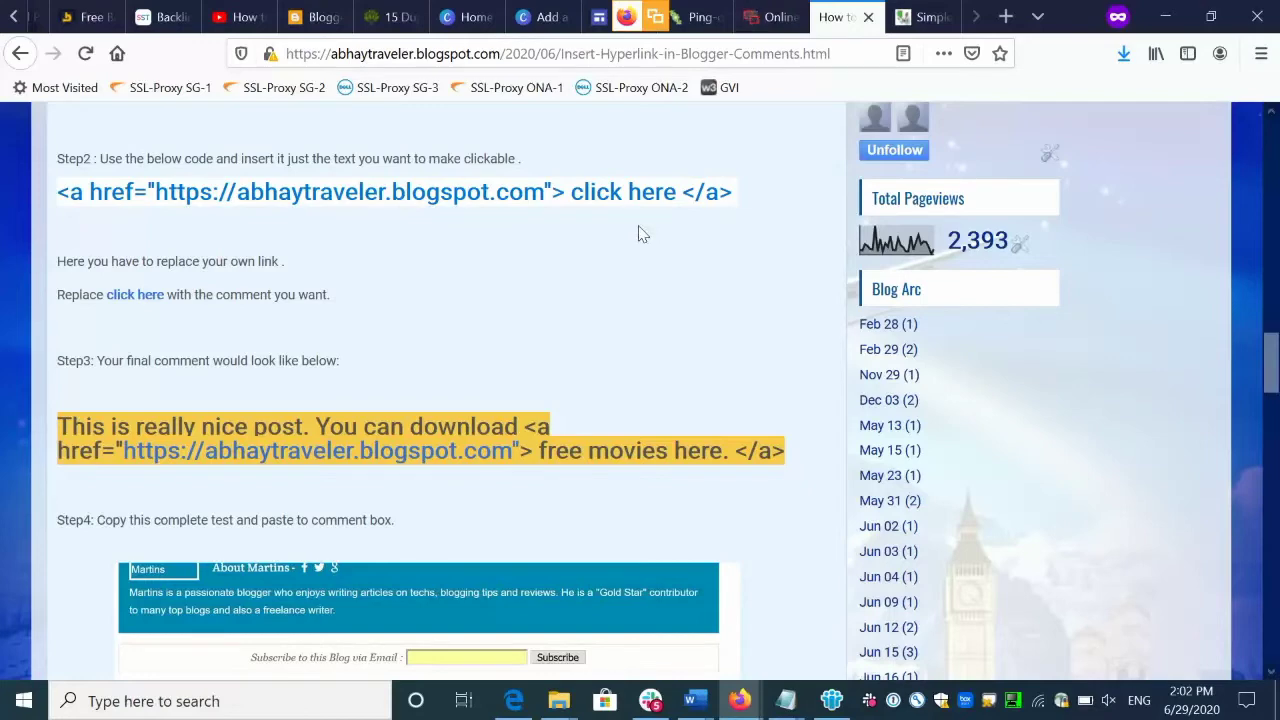
click(920, 22)
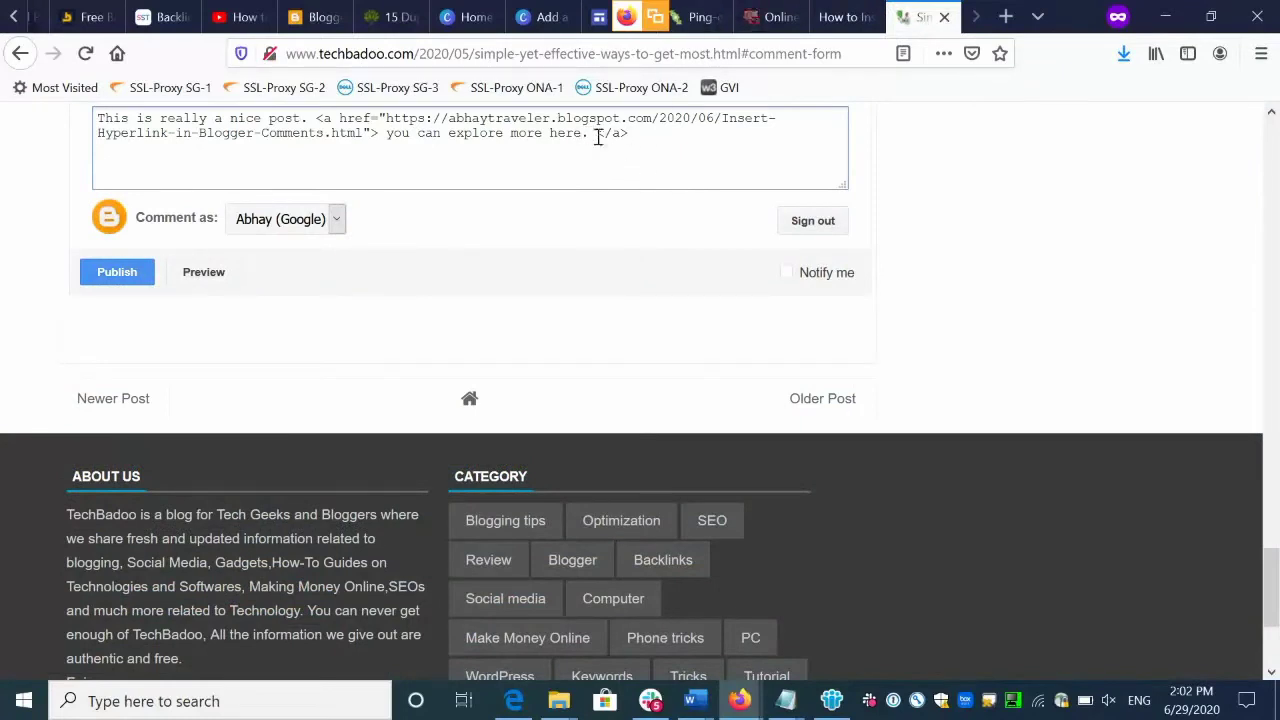
click(390, 158)
drag(388, 134, 588, 136)
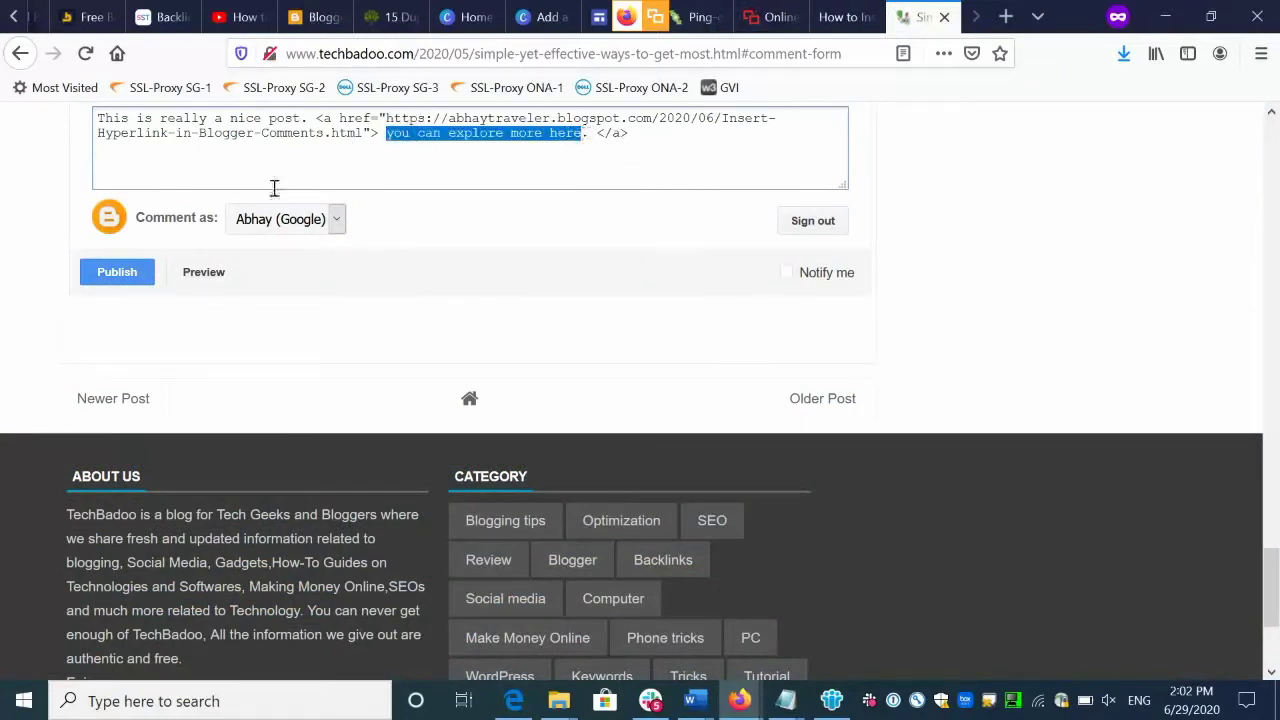
click(117, 273)
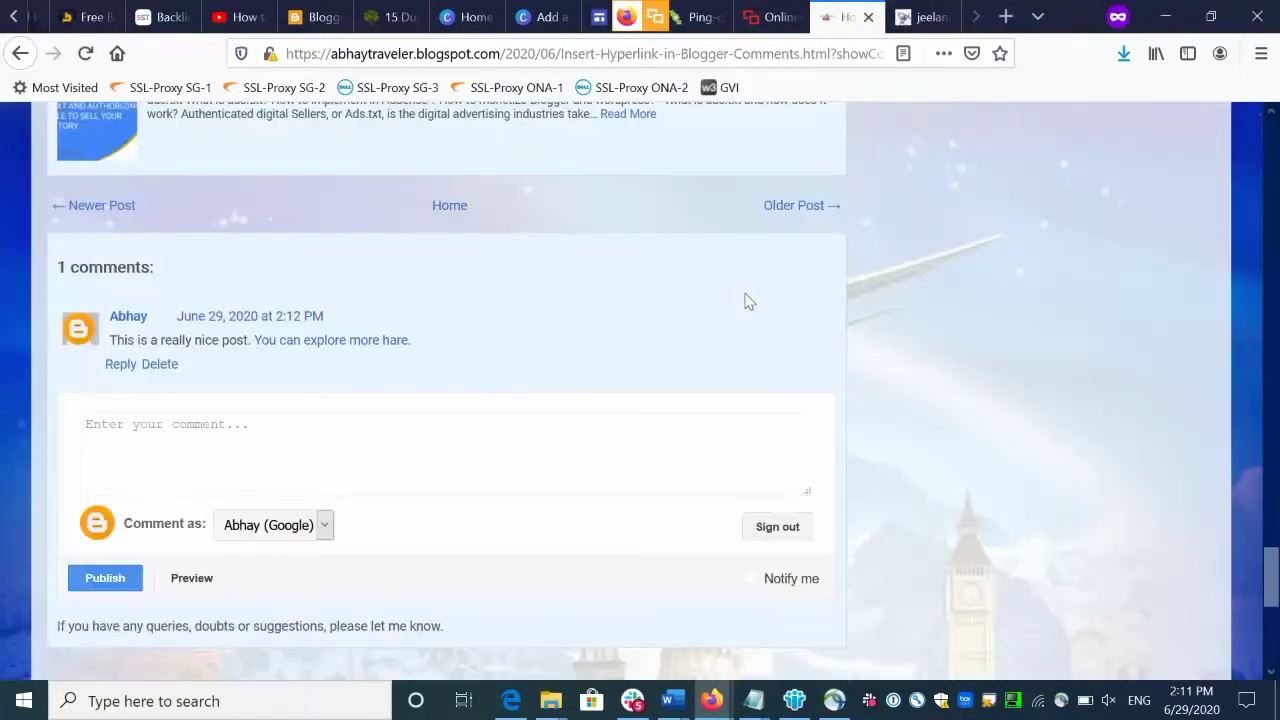
- Scroll down to view the newly published linked comment
scroll(746, 300, down, 1)
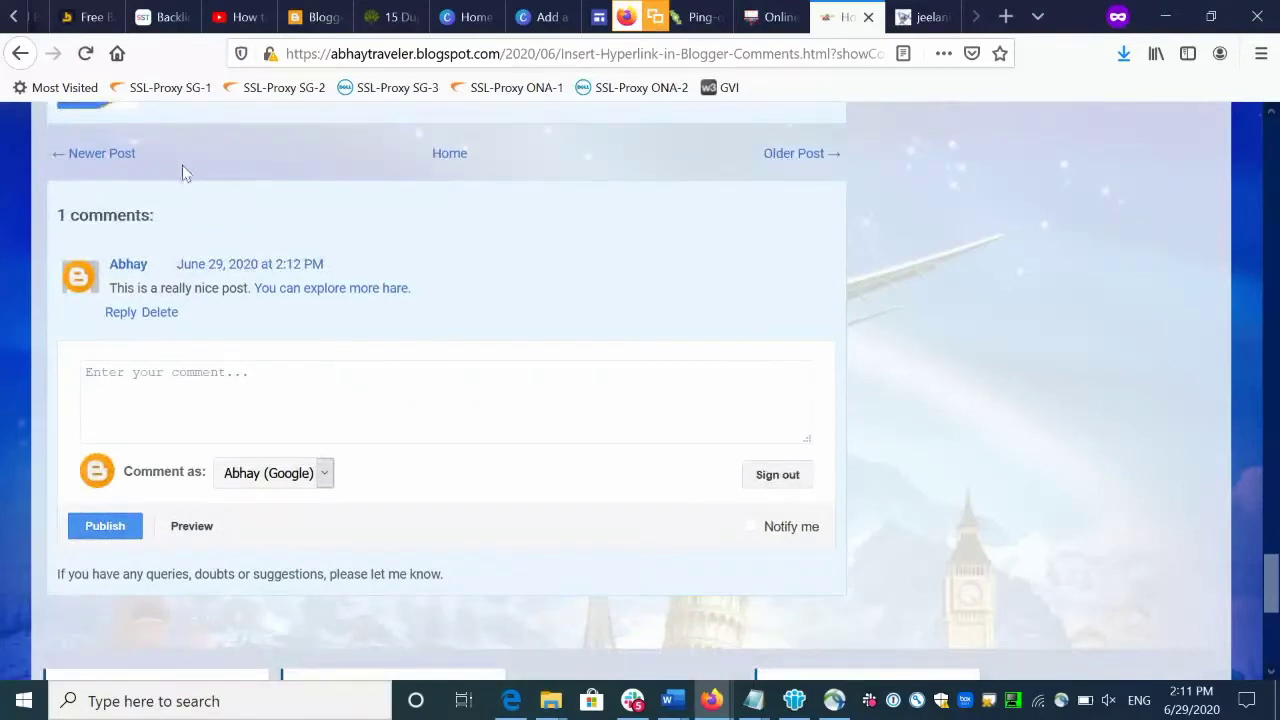
drag(60, 252, 374, 314)
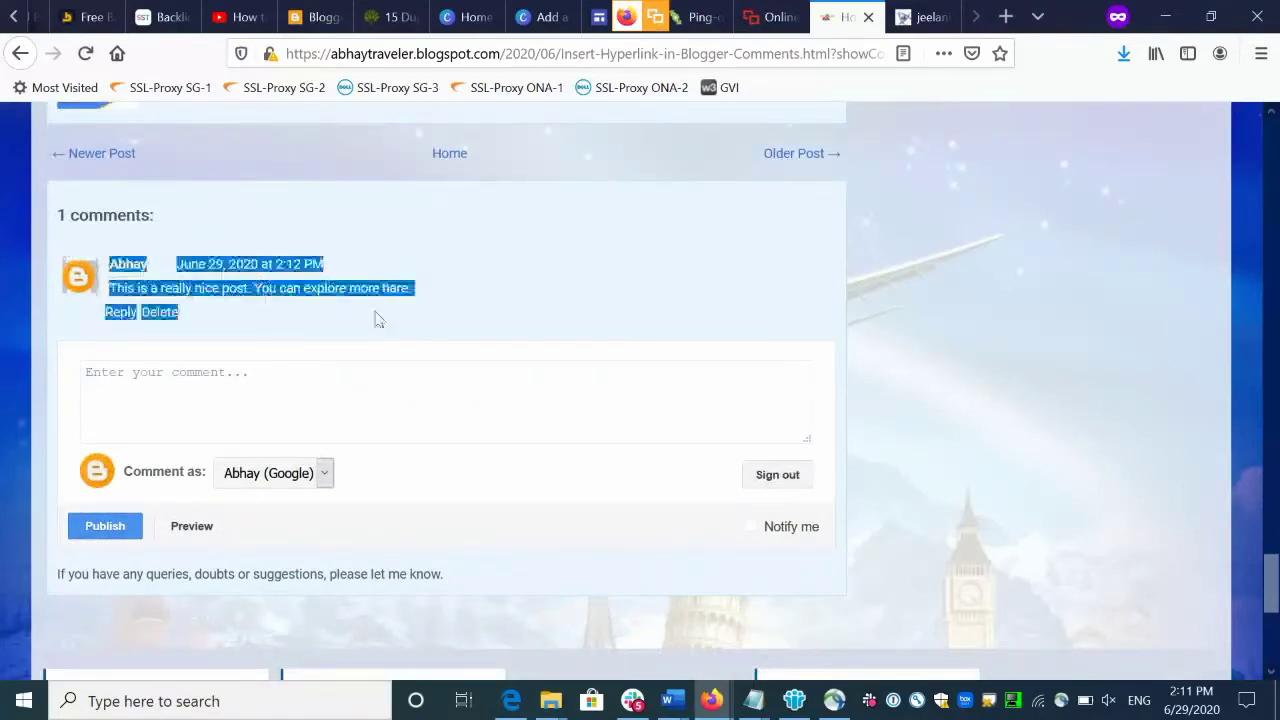
click(420, 328)
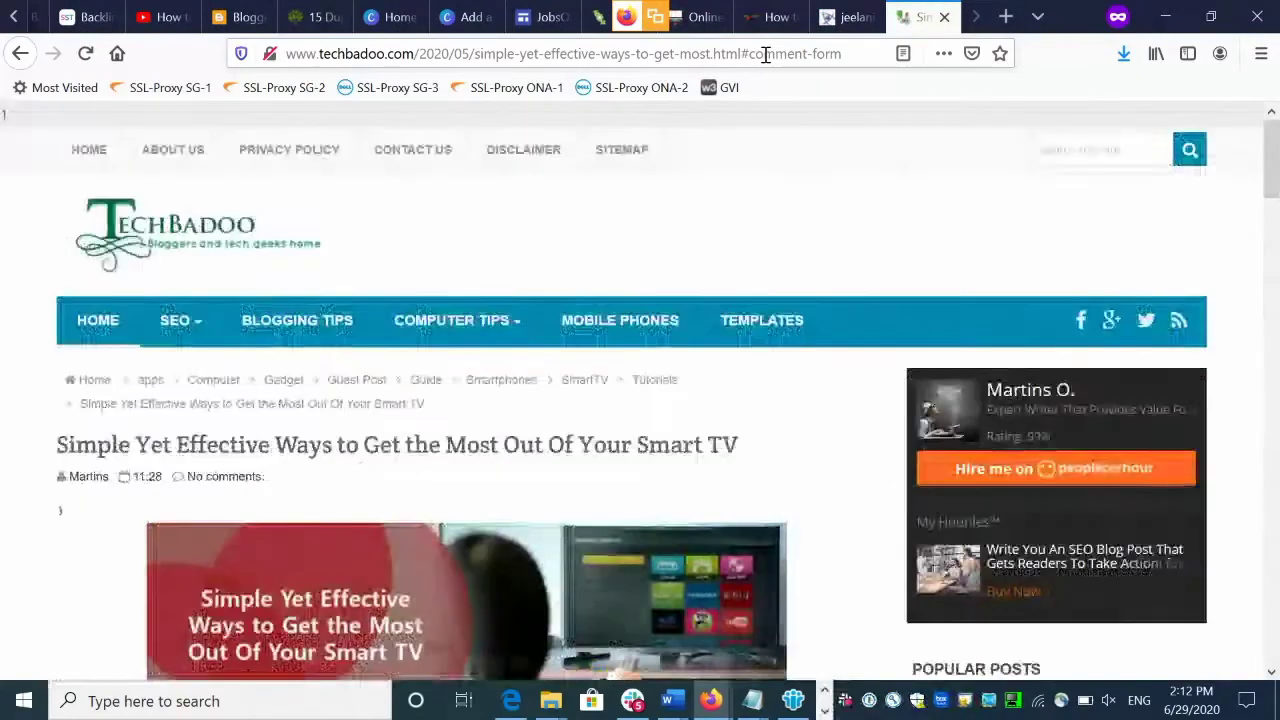
- Copy the TechBadoo post address into Ping-O-Matic's Blog Home Page and RSS URL fields
click(420, 53)
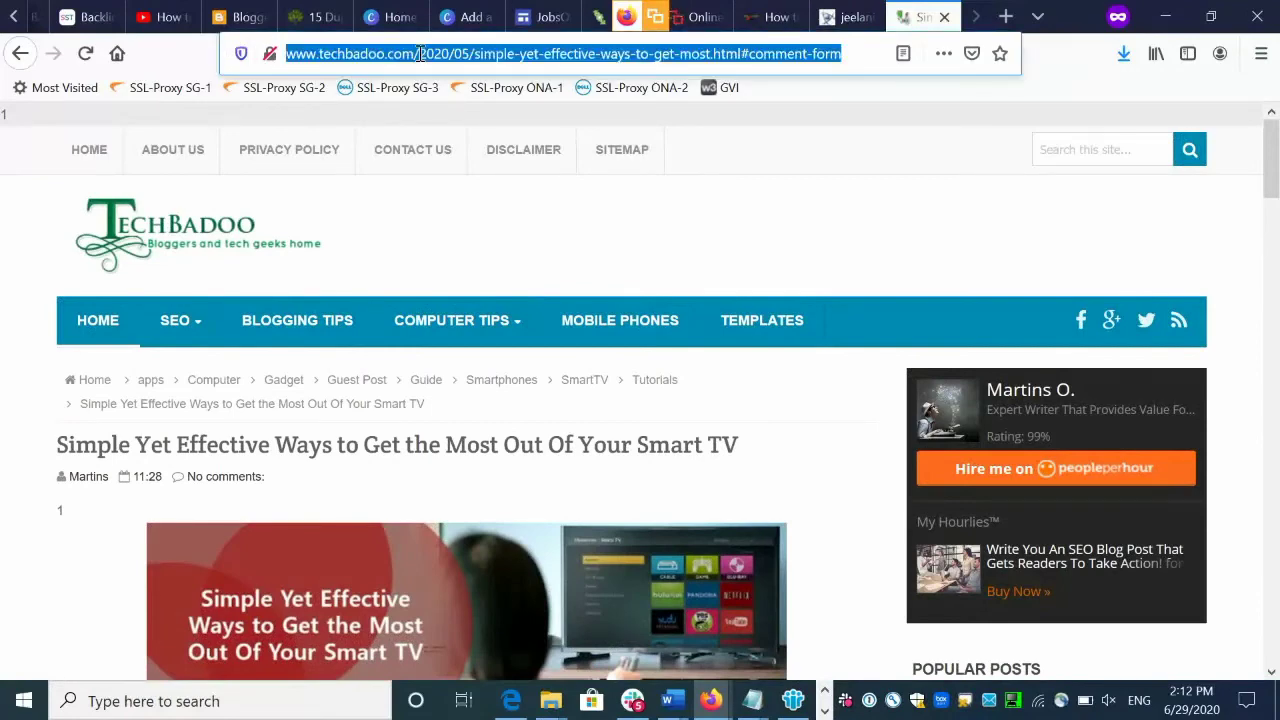
right_click(420, 53)
click(455, 110)
click(595, 18)
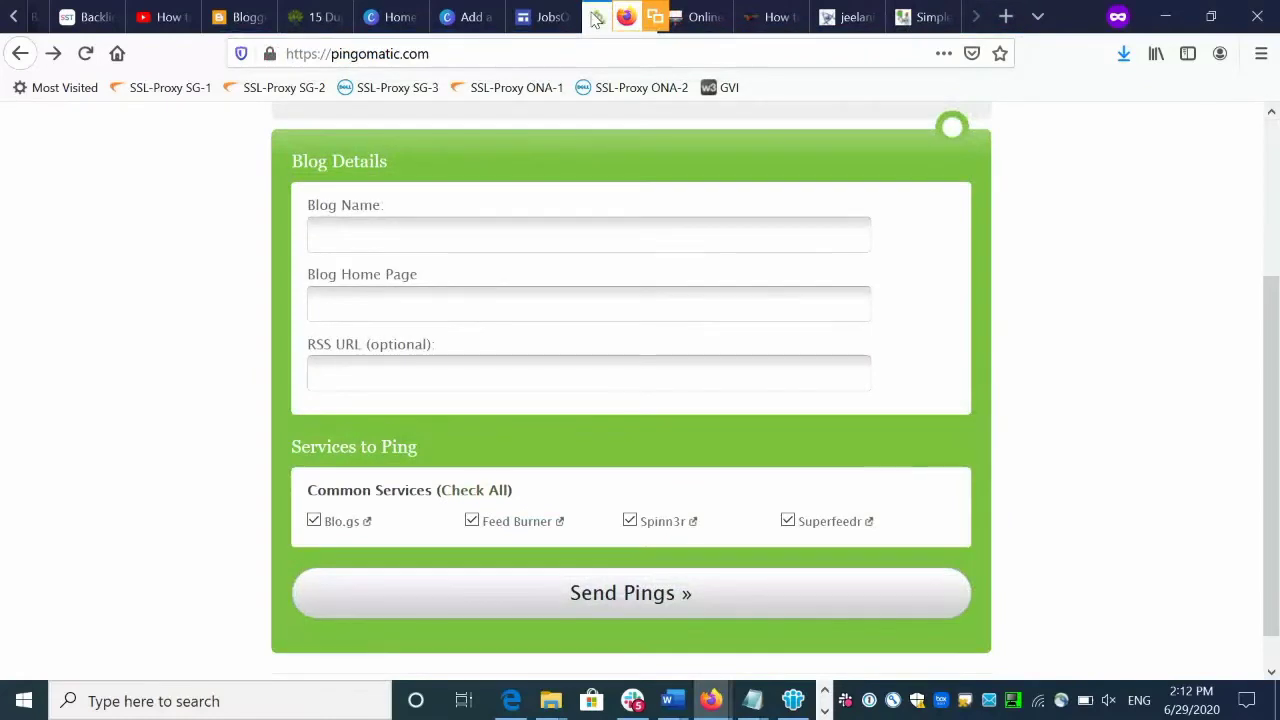
click(326, 304)
key(ctrl+v)
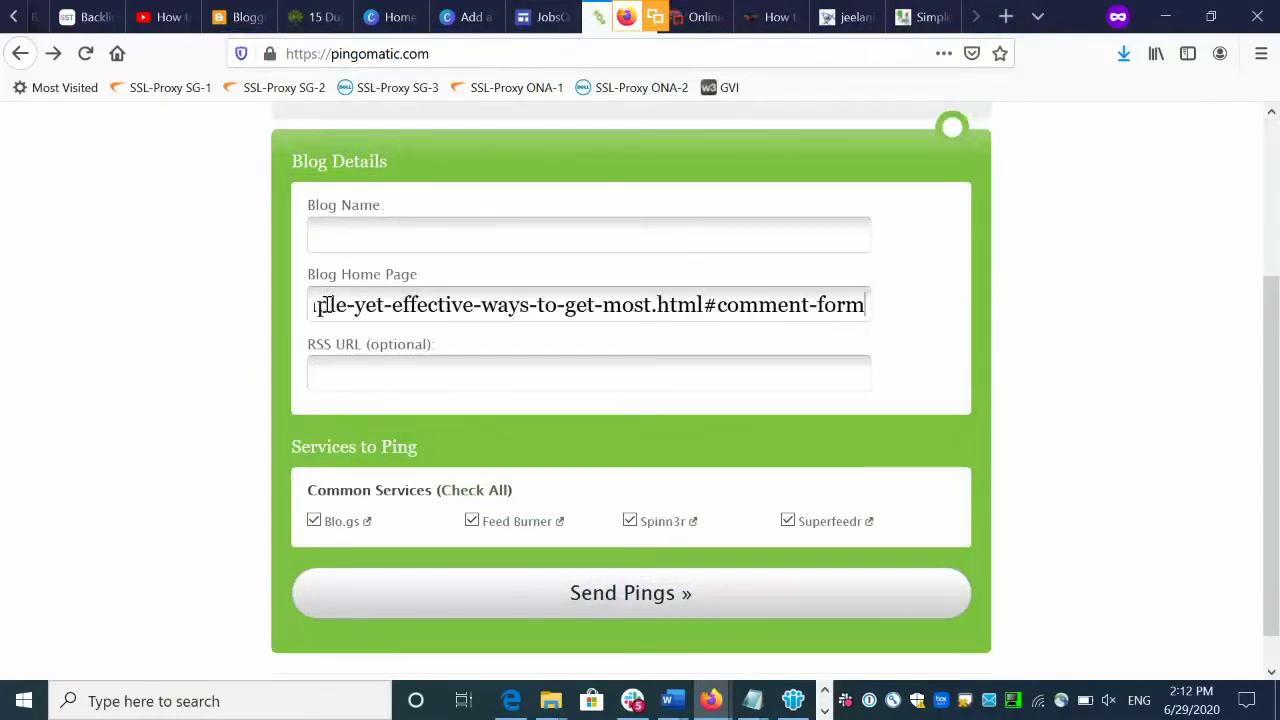
key(Tab)
key(ctrl+v)
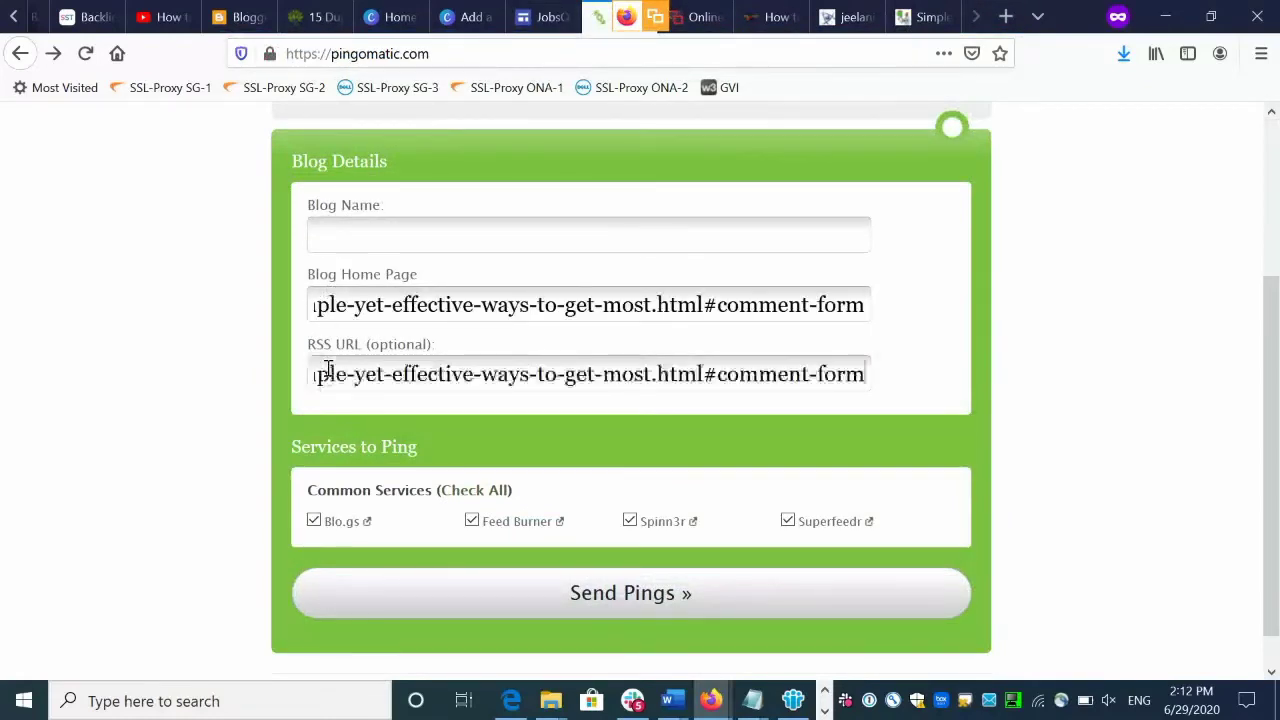
- Paste the Smart TV article title into the Blog Name field
click(921, 18)
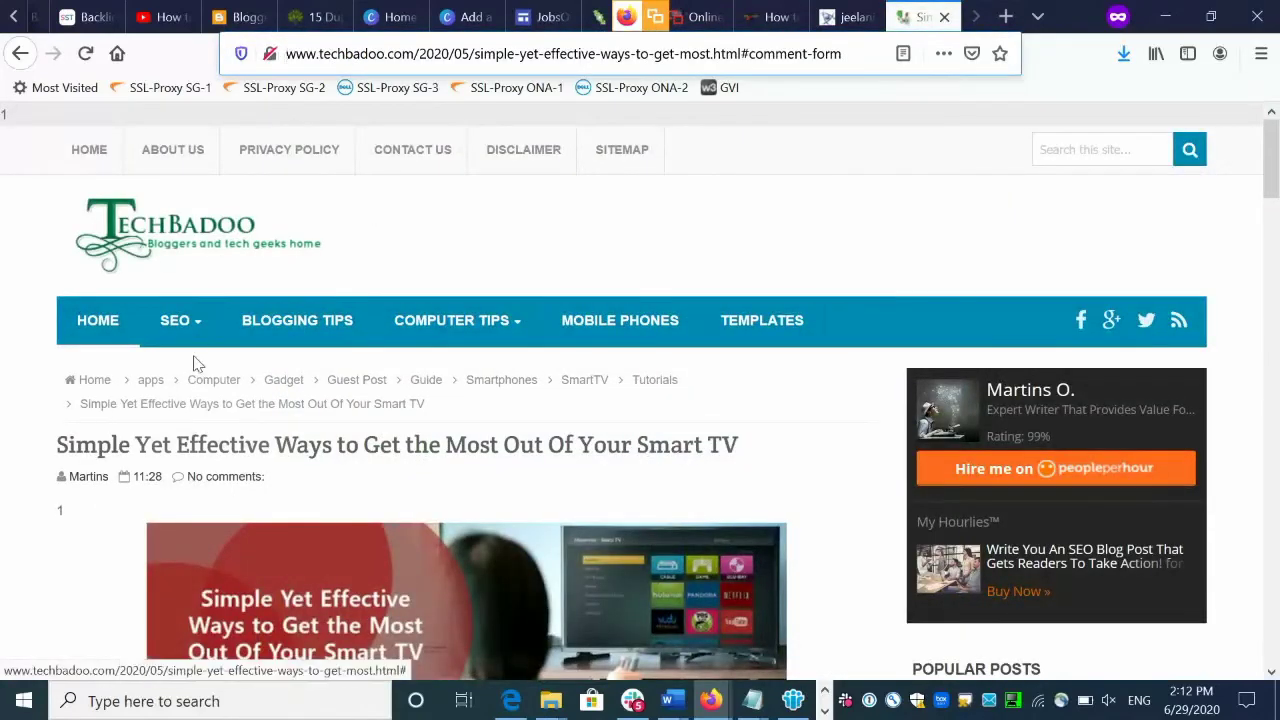
mouse_move(50, 449)
mouse_down()
mouse_move(786, 471)
mouse_move(729, 443)
mouse_move(745, 443)
mouse_move(272, 405)
mouse_move(9, 449)
mouse_move(57, 444)
mouse_up()
click(760, 449)
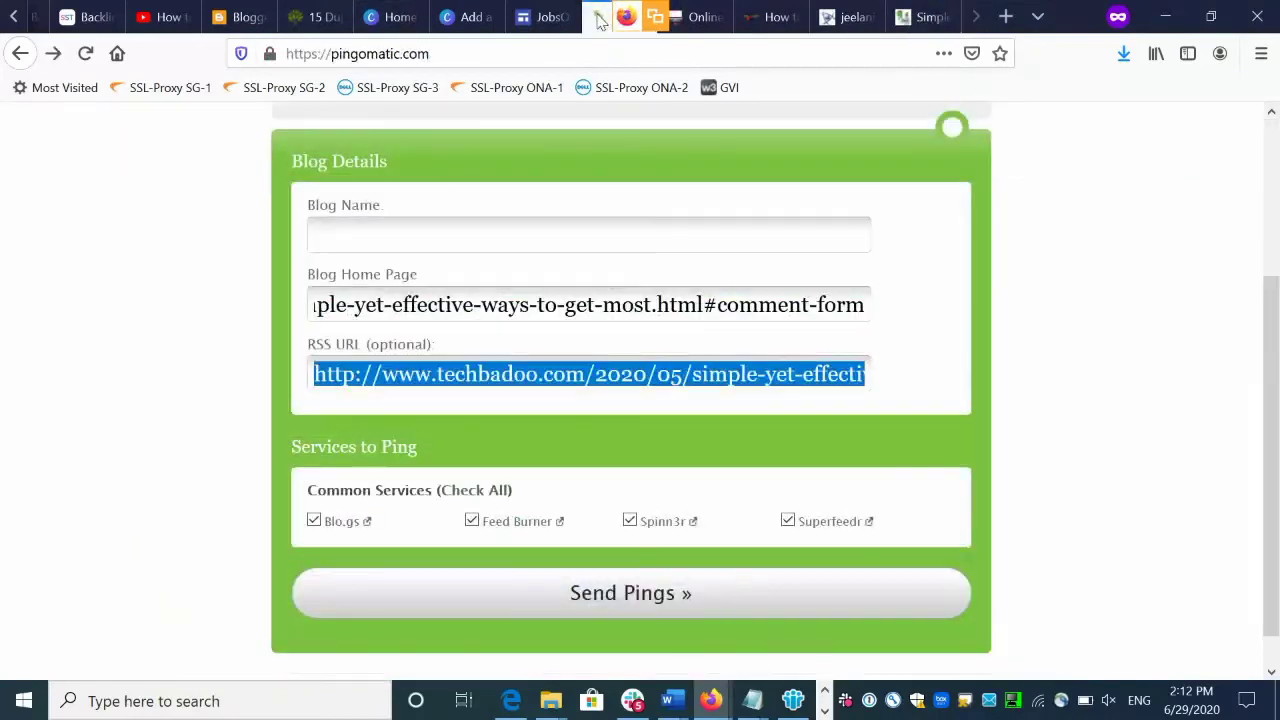
click(600, 18)
click(368, 236)
key(ctrl+v)
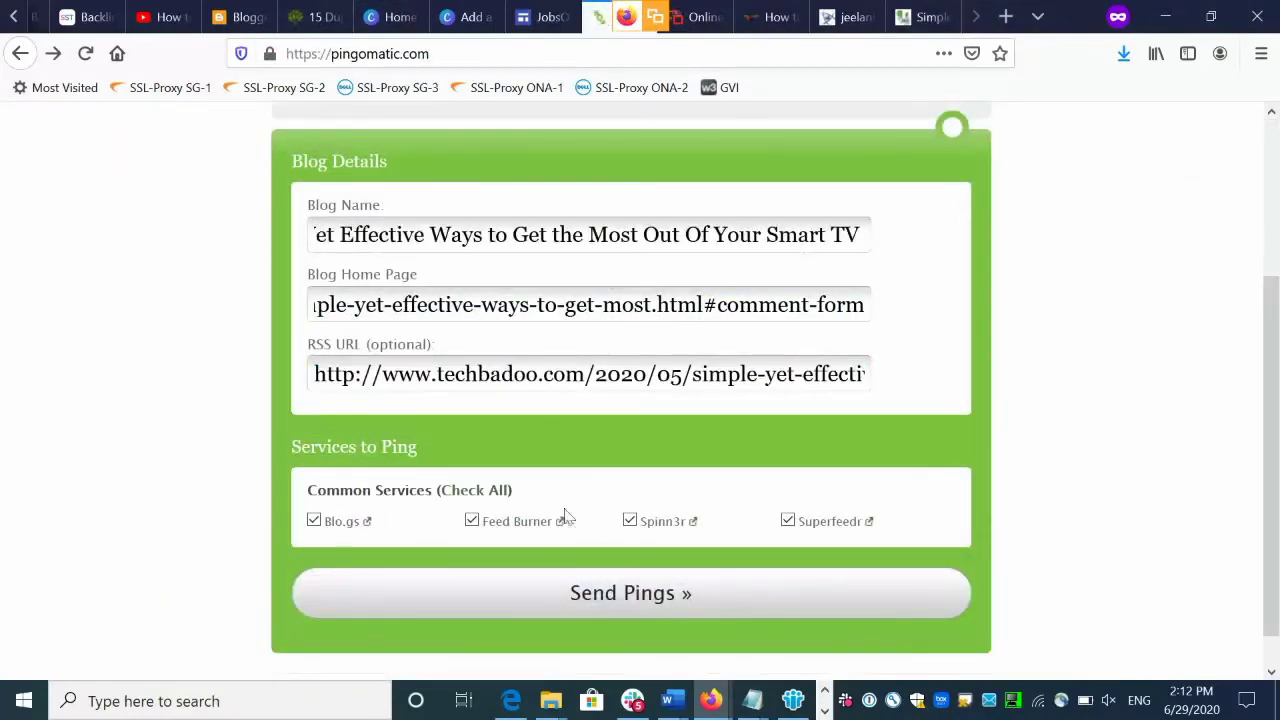
click(620, 596)
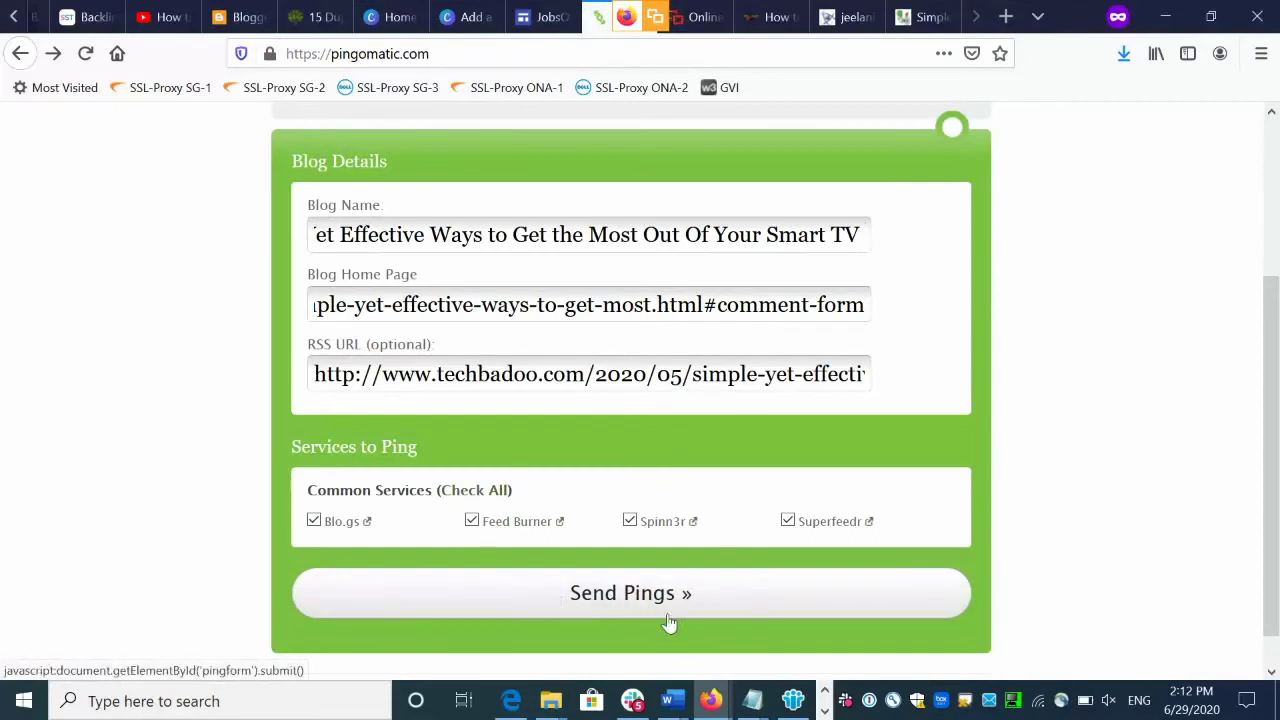
- Verify the Blog Home Page address and send pings to Blo.gs, Feed Burner, Spinn3r and Superfeedr
click(683, 582)
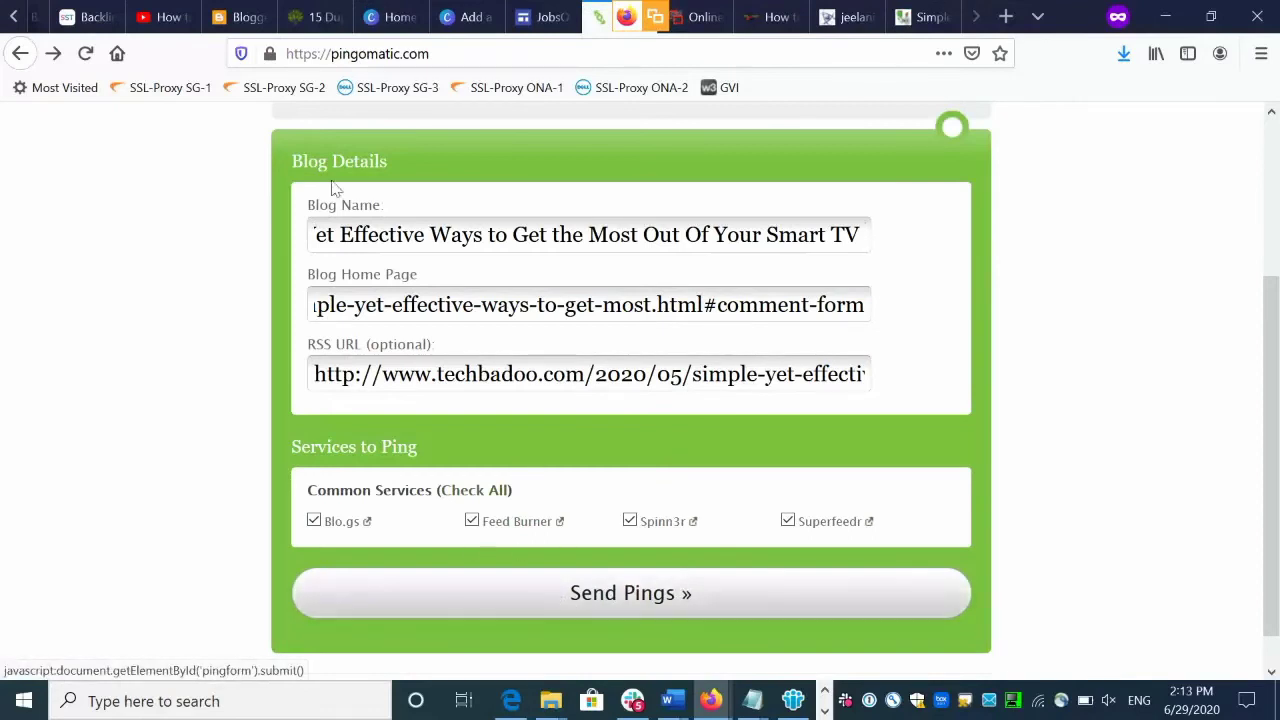
click(444, 55)
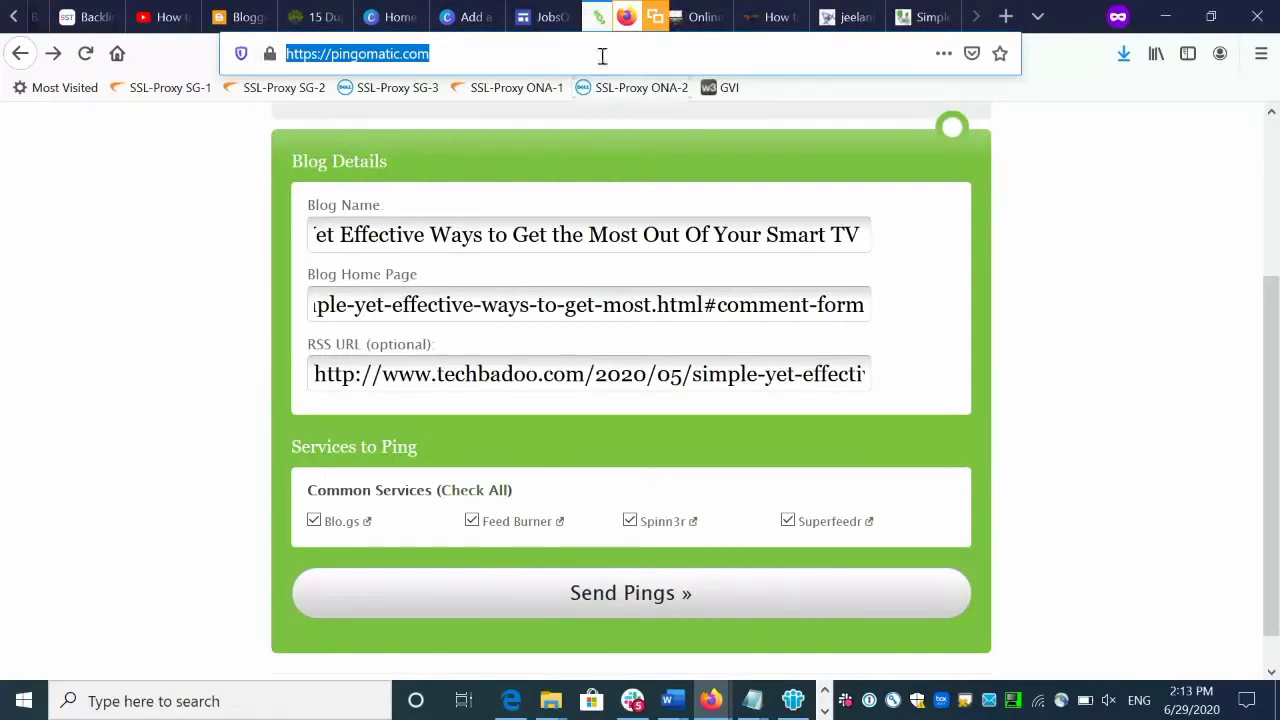
click(380, 242)
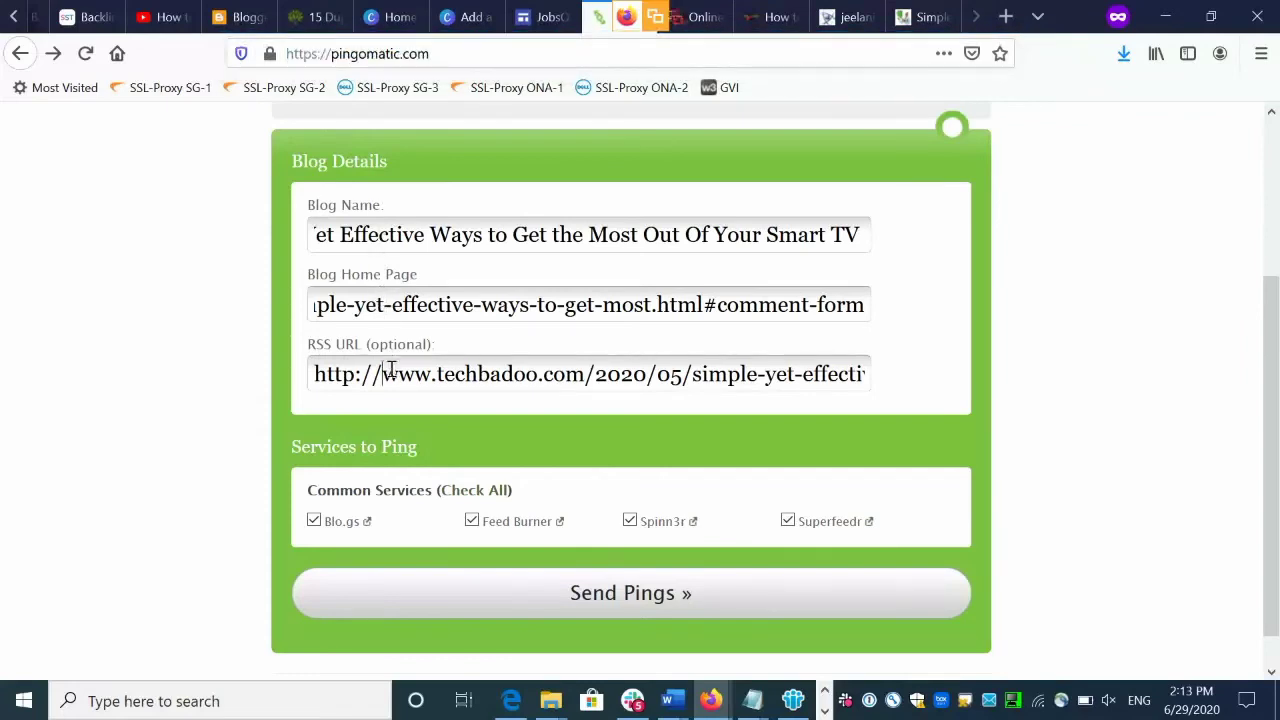
click(383, 309)
key(Home)
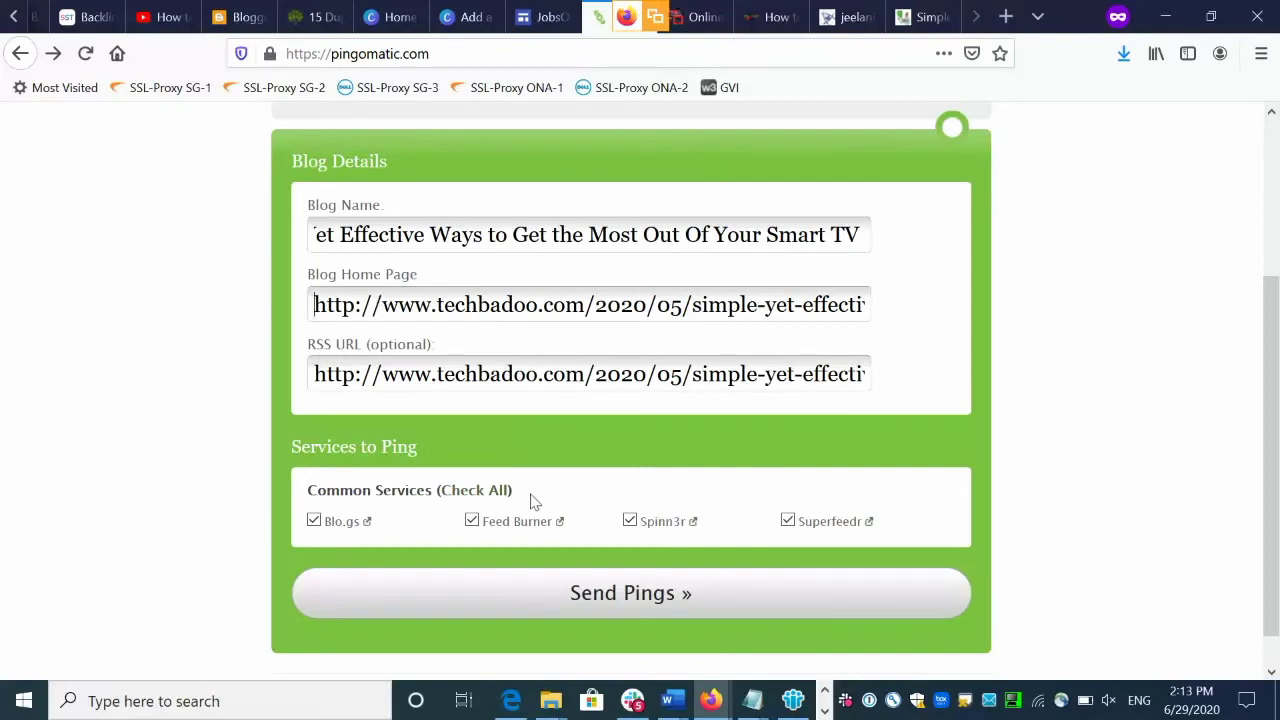
click(652, 595)
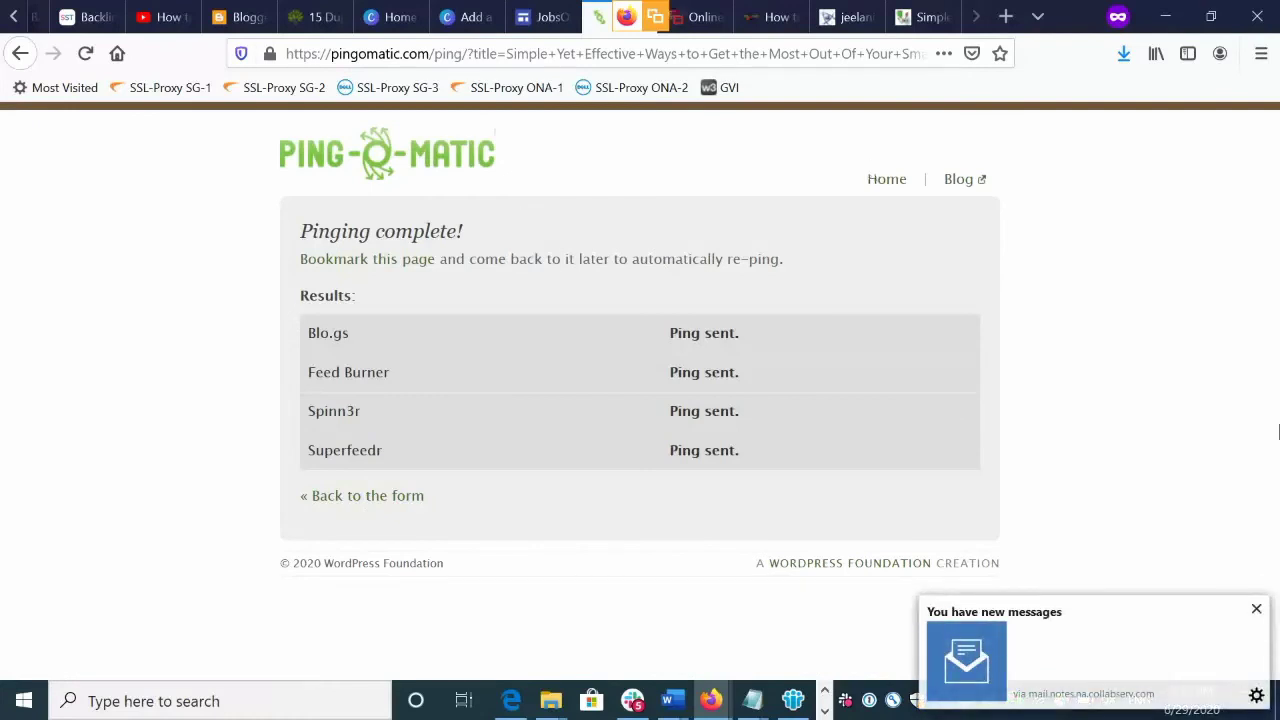
- Dismiss the notification and open the travel blog's home page listing the hyperlink tutorial post
click(1257, 610)
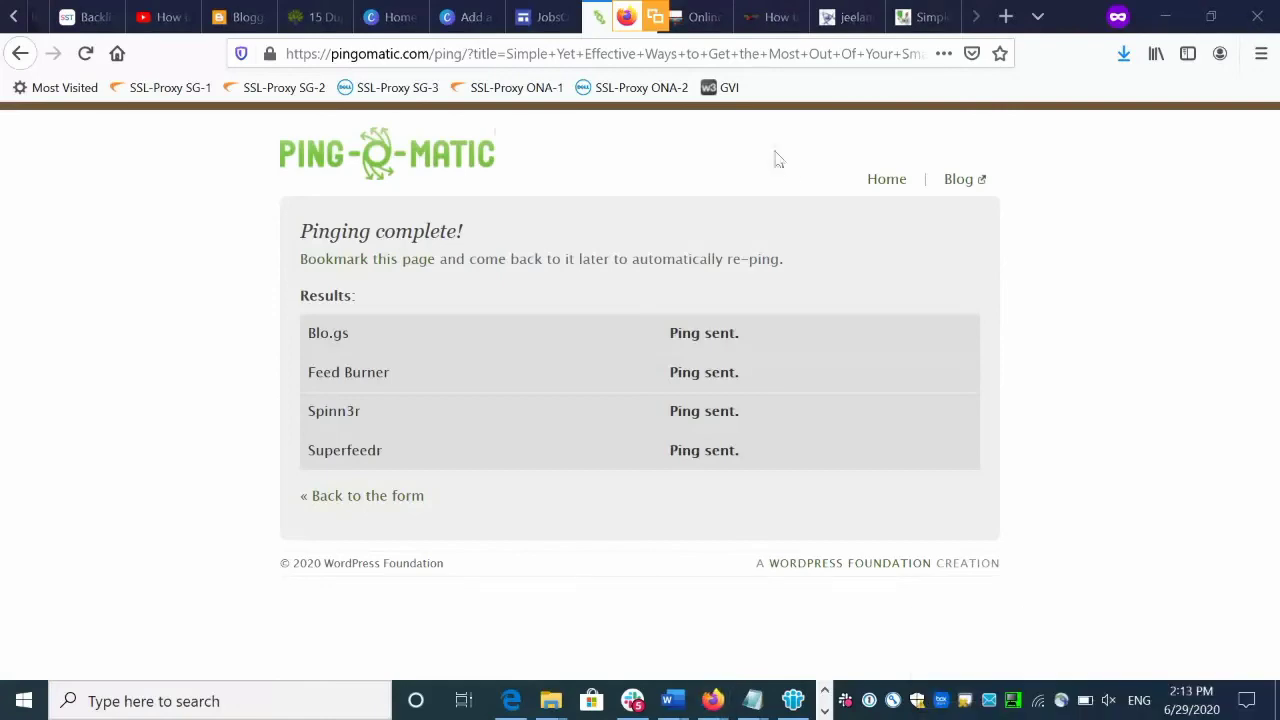
click(765, 24)
scroll(389, 398, up, 20)
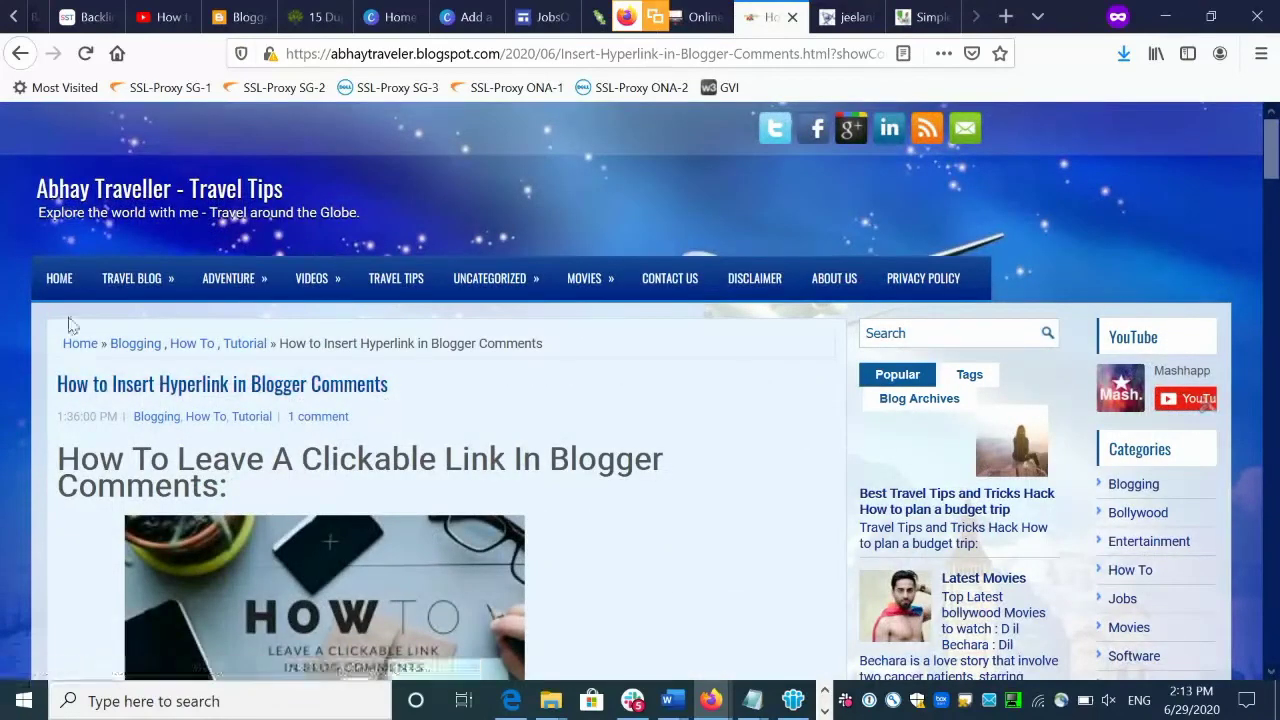
click(59, 283)
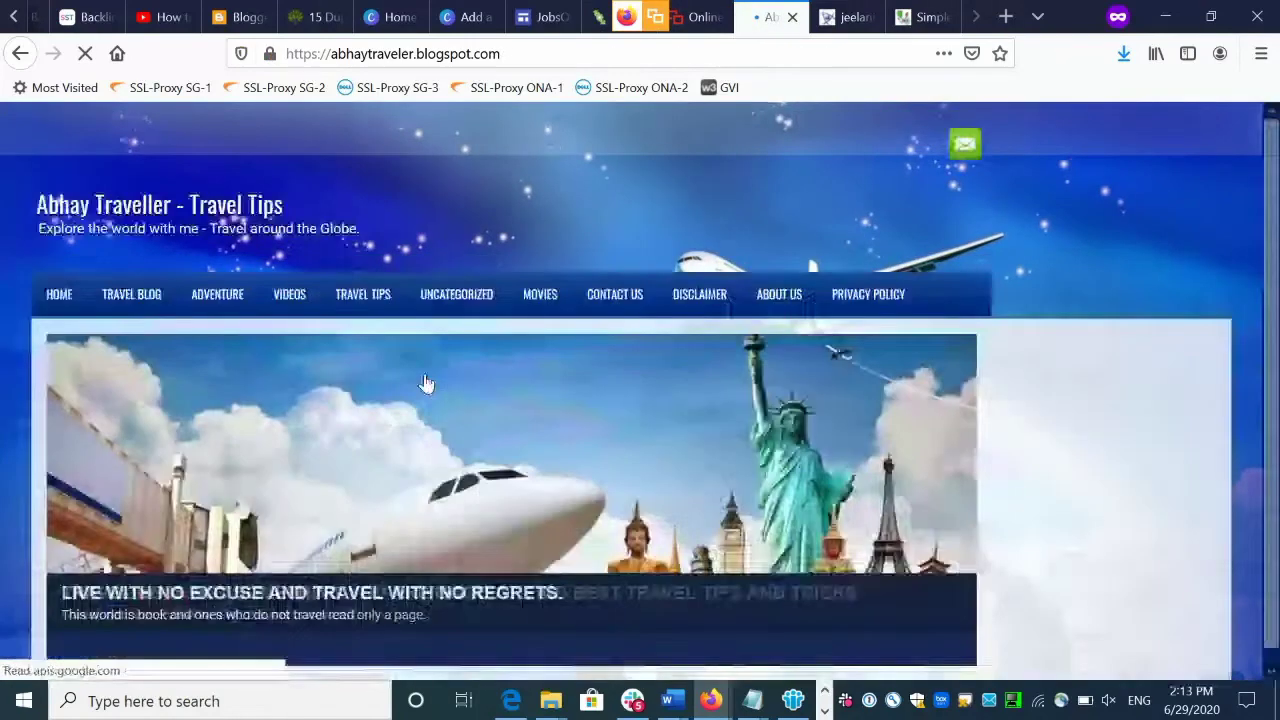
drag(1273, 186, 1272, 245)
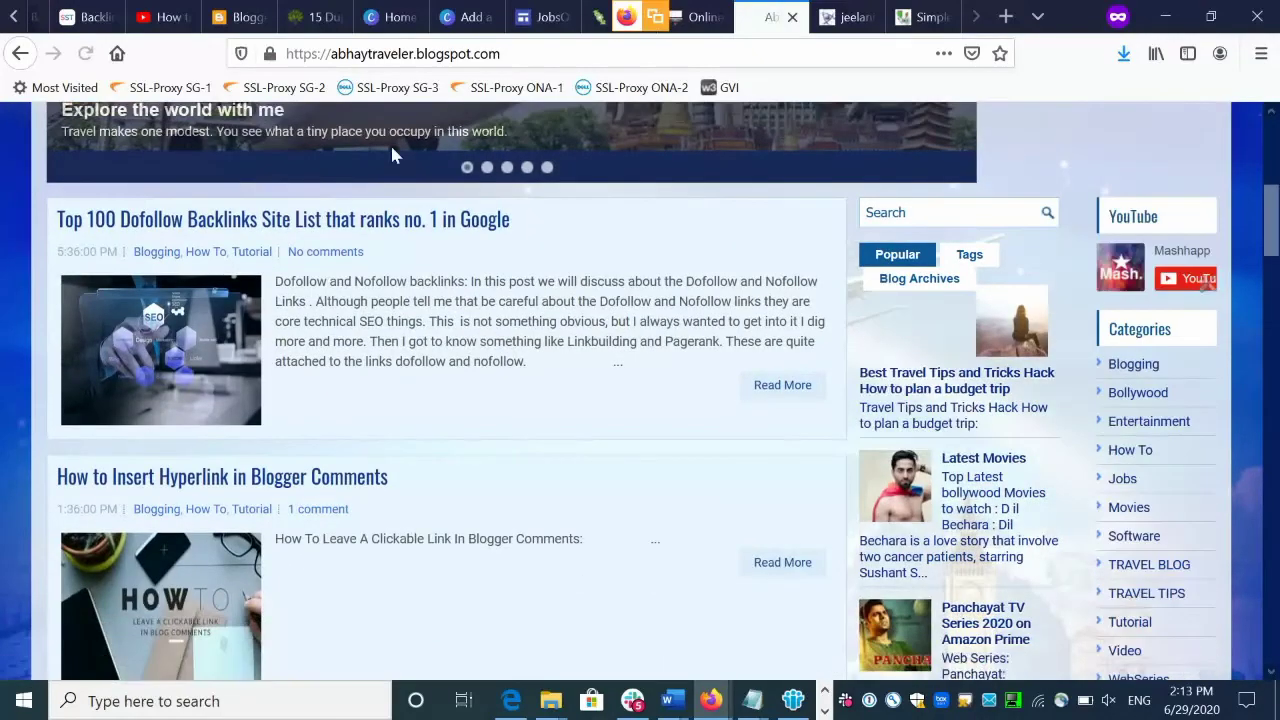